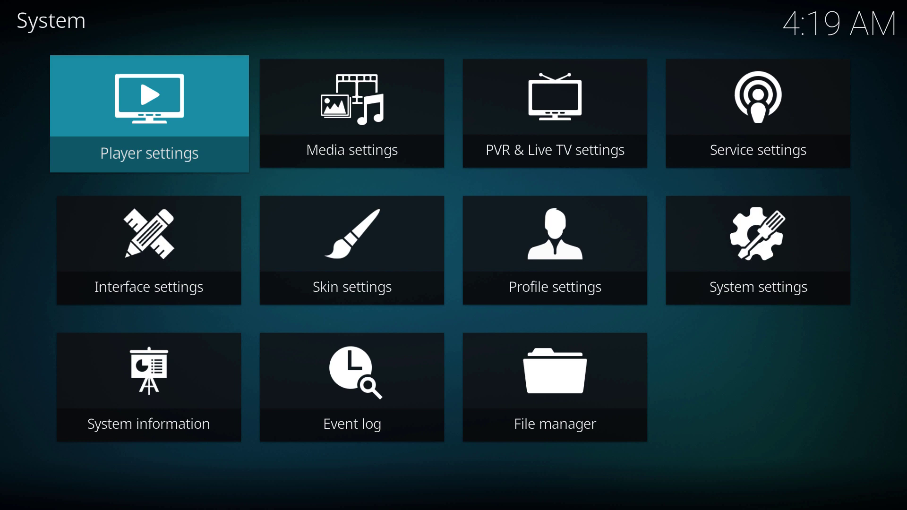
- Open the File manager from the system settings
{"action": "key", "text": "Down"}
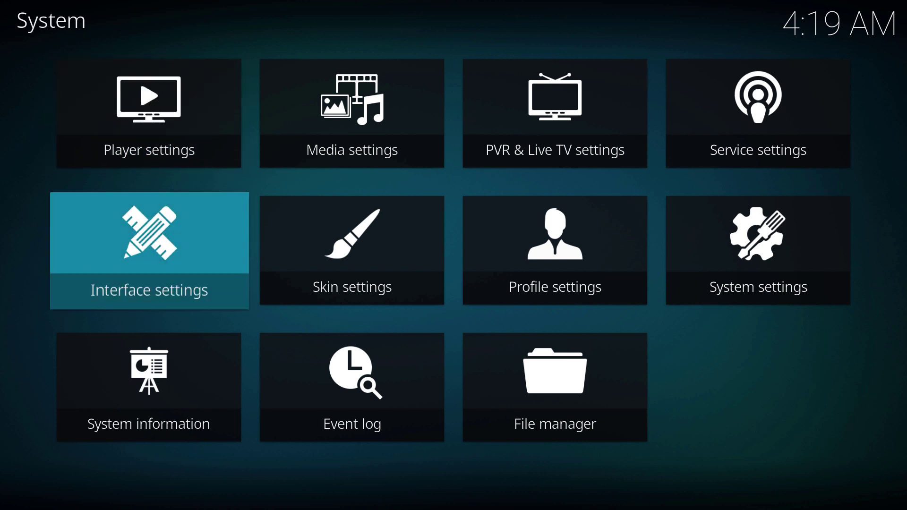
{"action": "key", "text": "Down"}
{"action": "key", "text": "Right"}
{"action": "key", "text": "Return"}
{"action": "key", "text": "Right"}
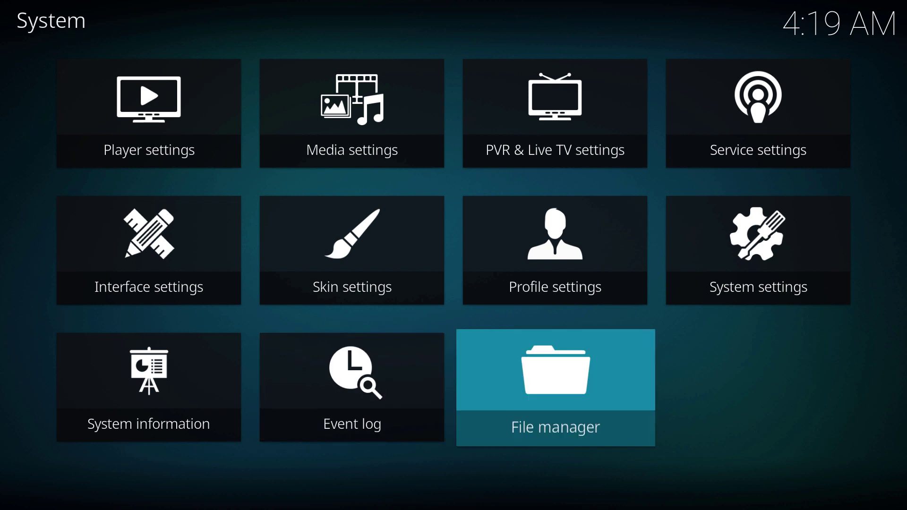
{"action": "key", "text": "Return"}
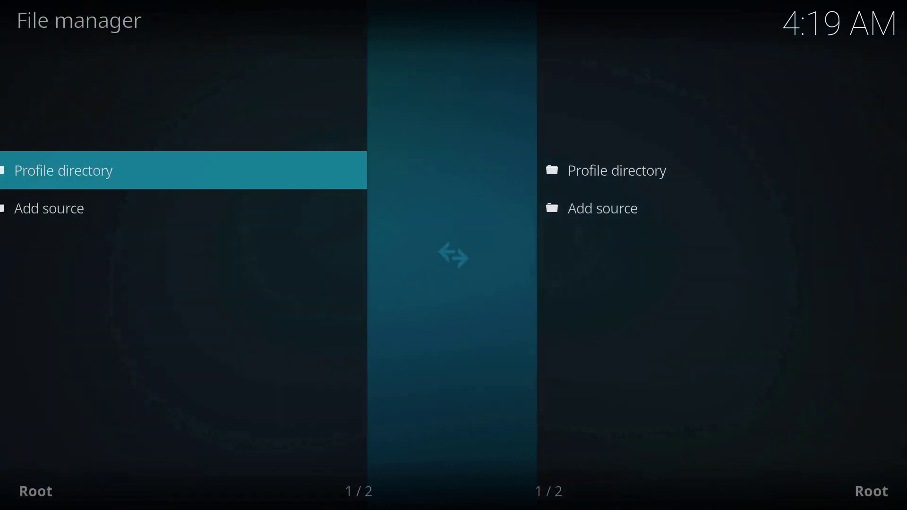
{"action": "key", "text": "Down"}
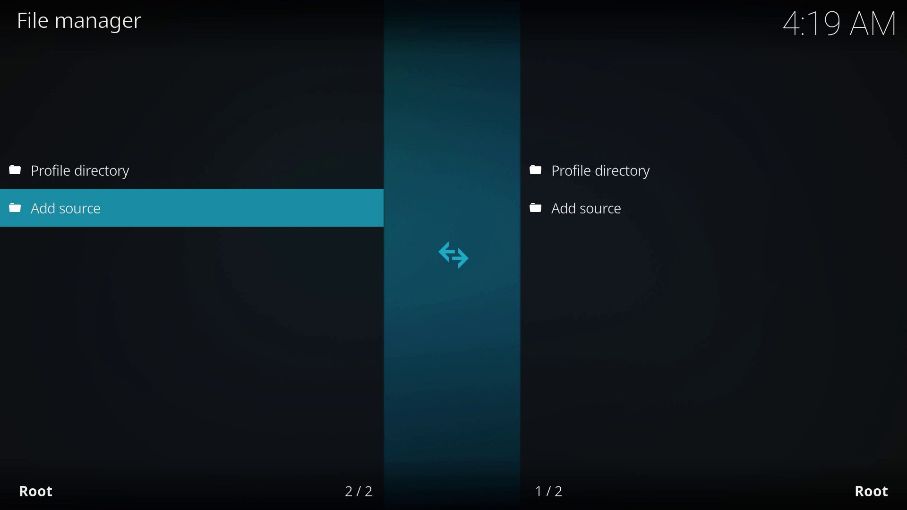
{"action": "key", "text": "Return"}
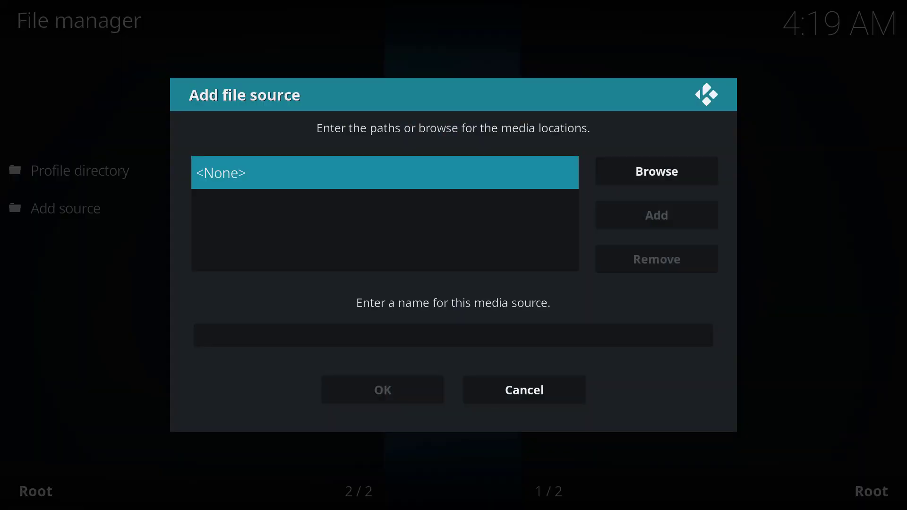
{"action": "key", "text": "Down"}
{"action": "key", "text": "Up"}
{"action": "key", "text": "Return"}
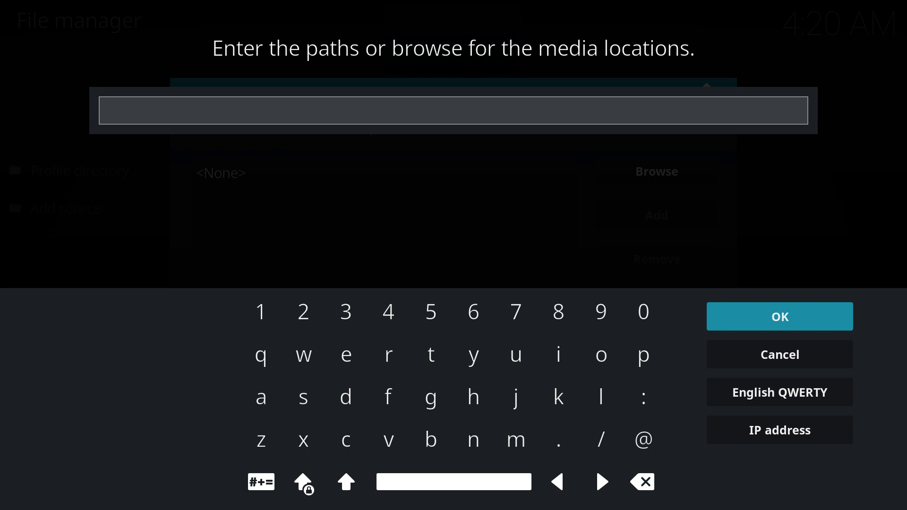
{"action": "type", "text": "http://repozip.teamzt.seedr.io/"}
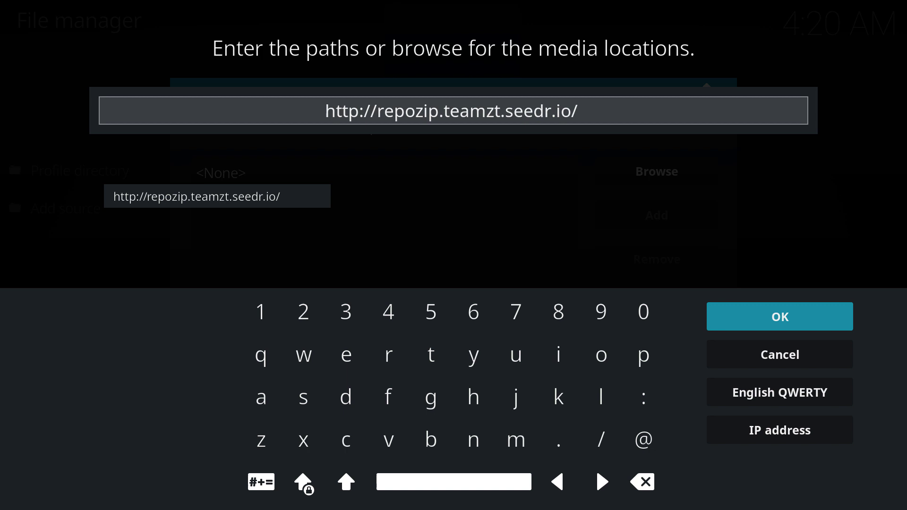
{"action": "key", "text": "Return"}
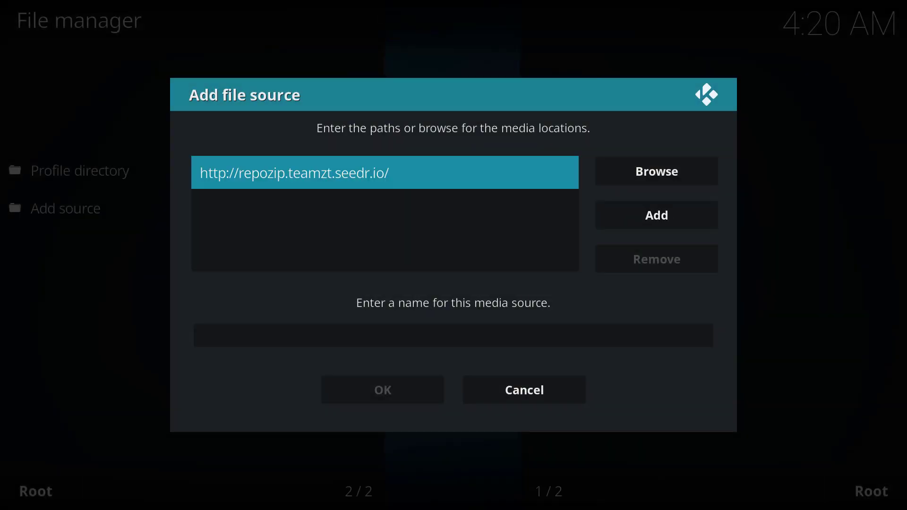
- Name the media source Teamzt and save it
{"action": "left_click", "coordinate": [454, 335]}
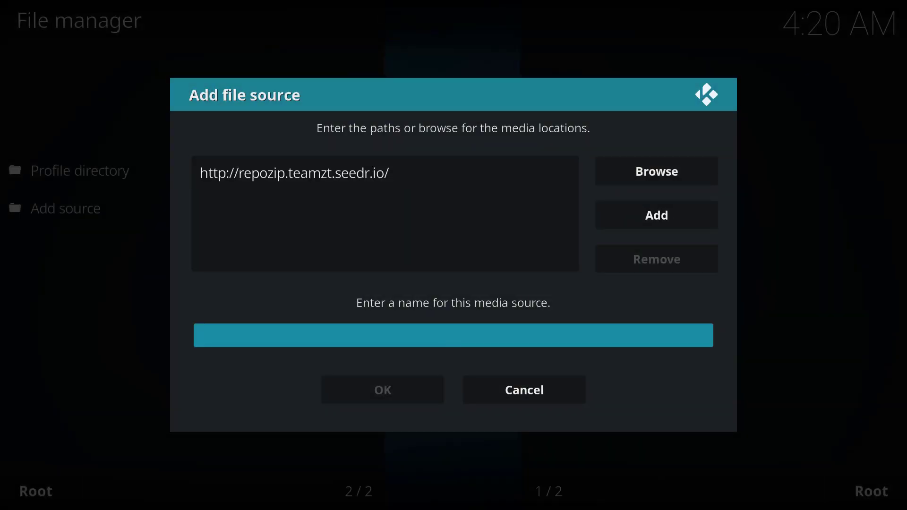
{"action": "key", "text": "Return"}
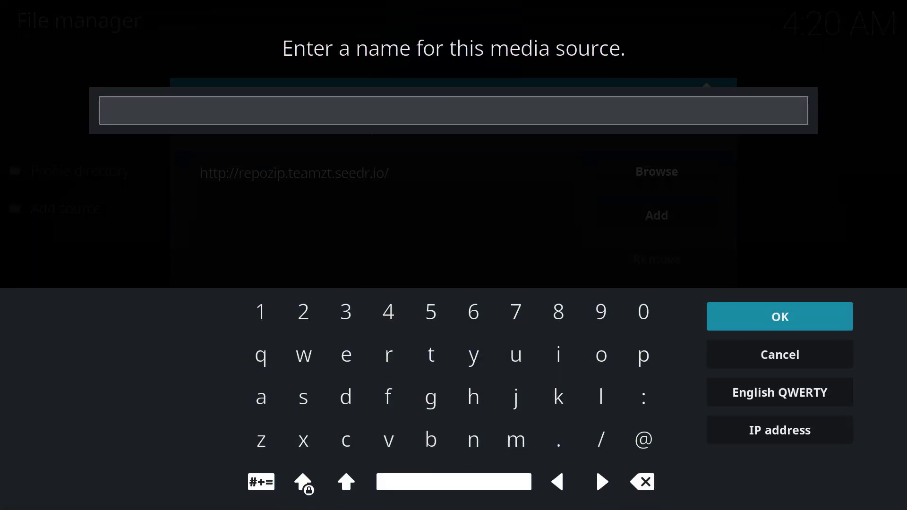
{"action": "type", "text": "Teamzt"}
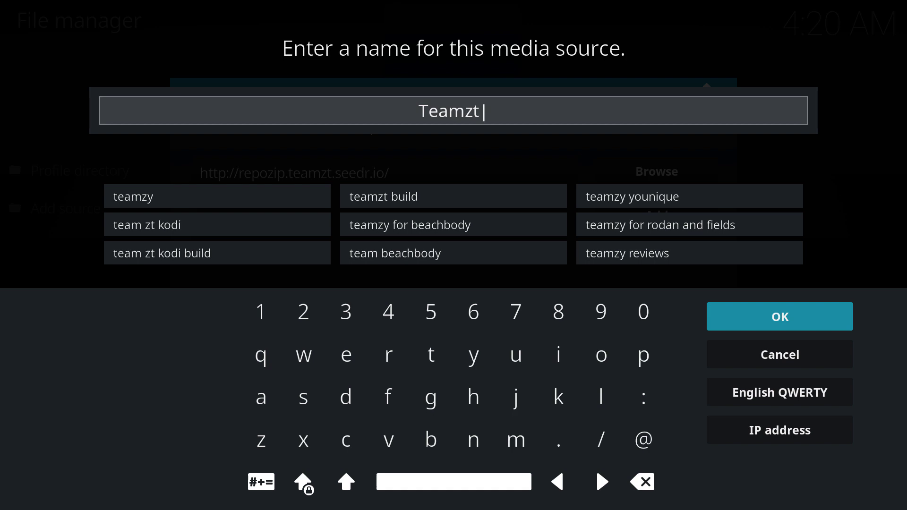
{"action": "key", "text": "Return"}
{"action": "key", "text": "Down"}
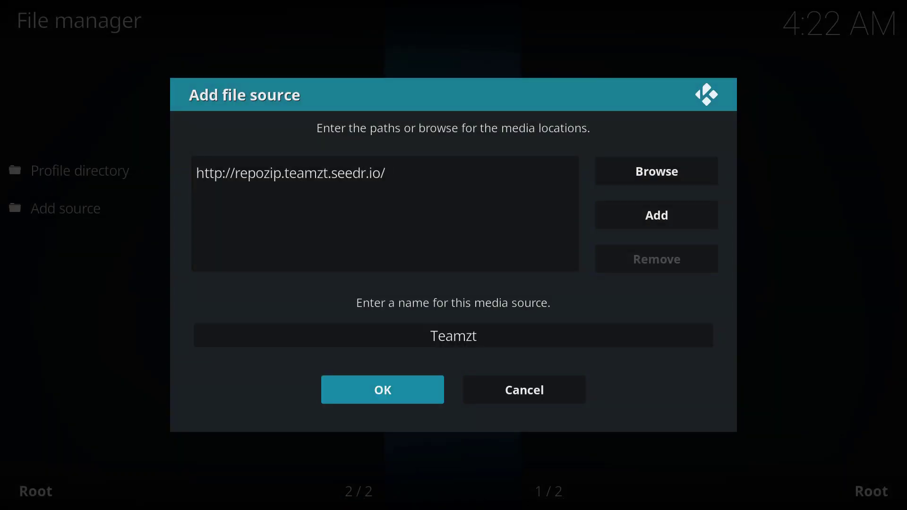
{"action": "key", "text": "Return"}
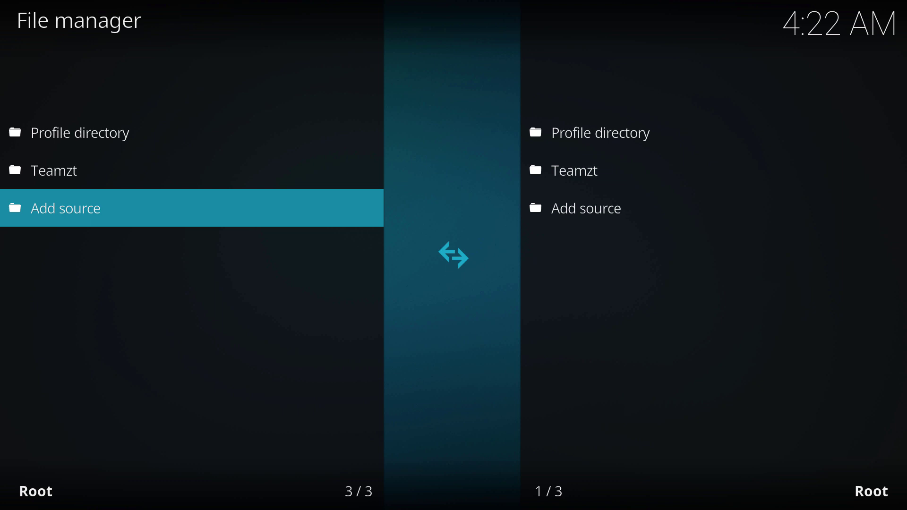
- Return to the home screen and open the Add-on browser
{"action": "key", "text": "Escape"}
{"action": "key", "text": "Escape"}
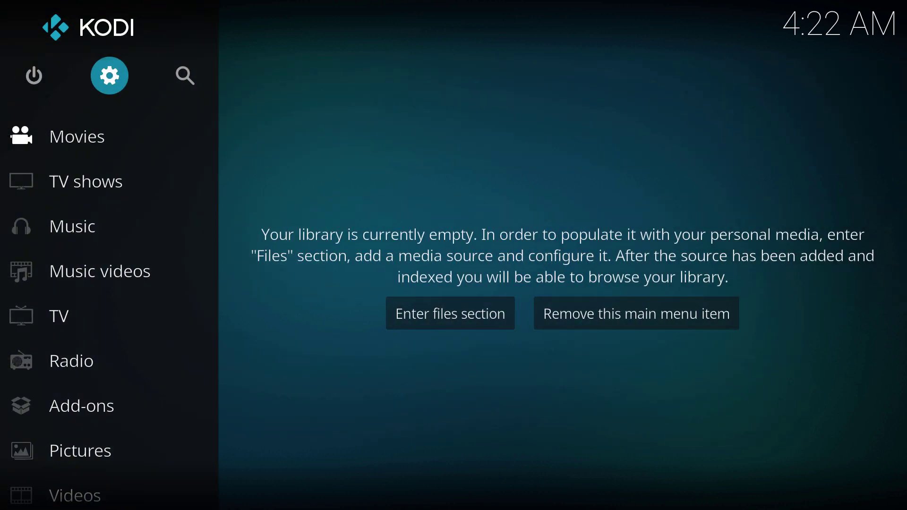
{"action": "key", "text": "Down"}
{"action": "key", "text": "Down"}
{"action": "key", "text": "Down"}
{"action": "key", "text": "Down"}
{"action": "key", "text": "Down"}
{"action": "key", "text": "Down"}
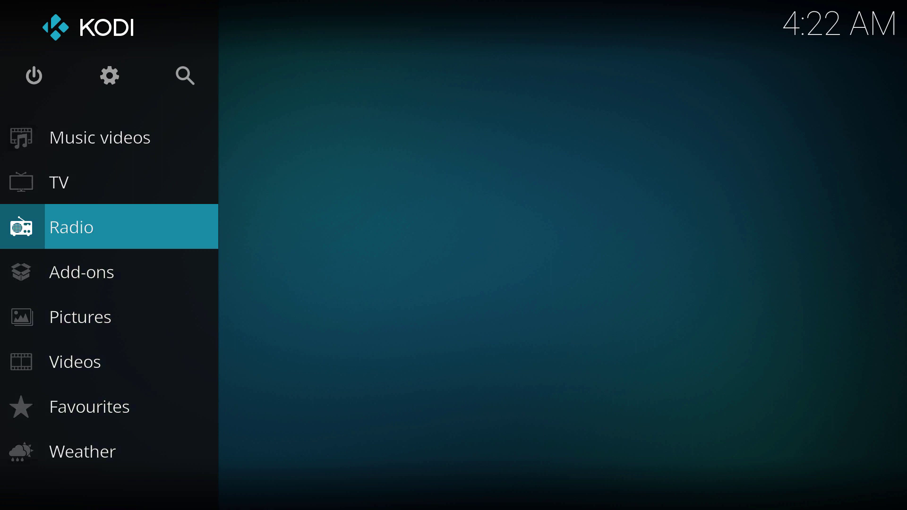
{"action": "key", "text": "Down"}
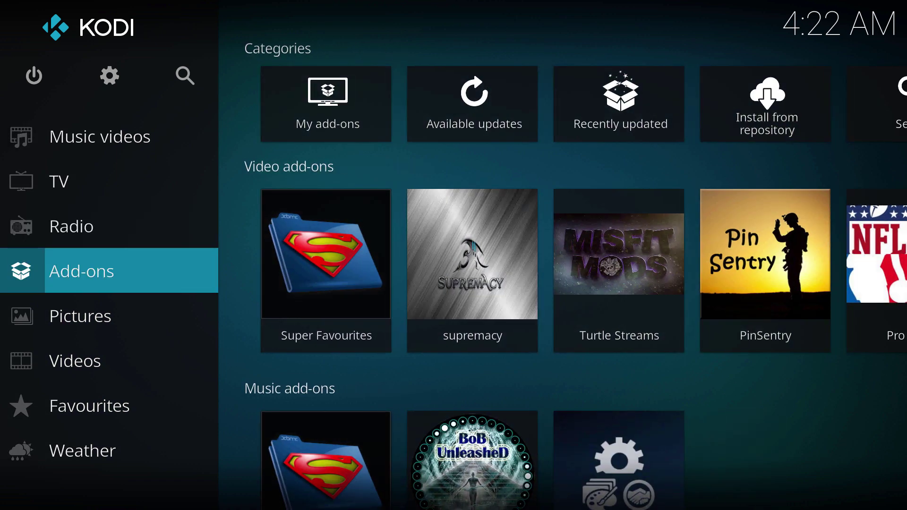
{"action": "key", "text": "Return"}
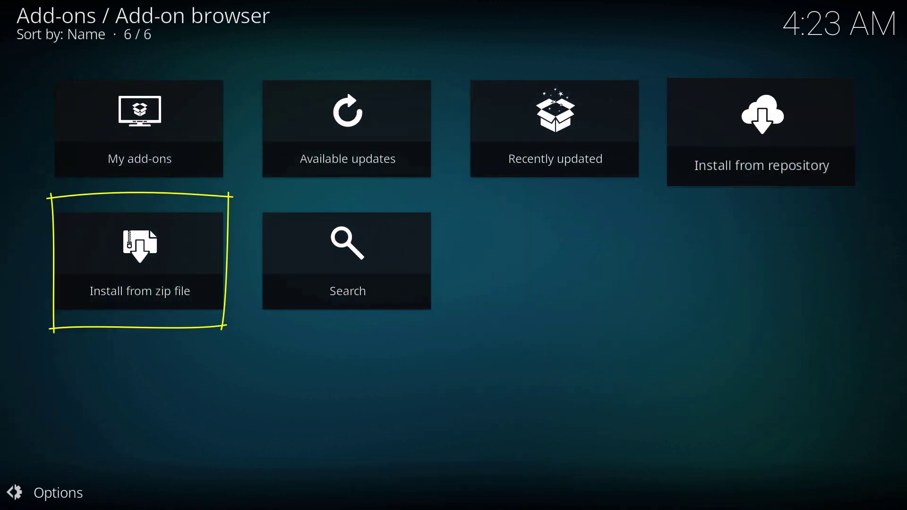
- Start installing an add-on from a zip file and open the Teamzt source
{"action": "key", "text": "Left"}
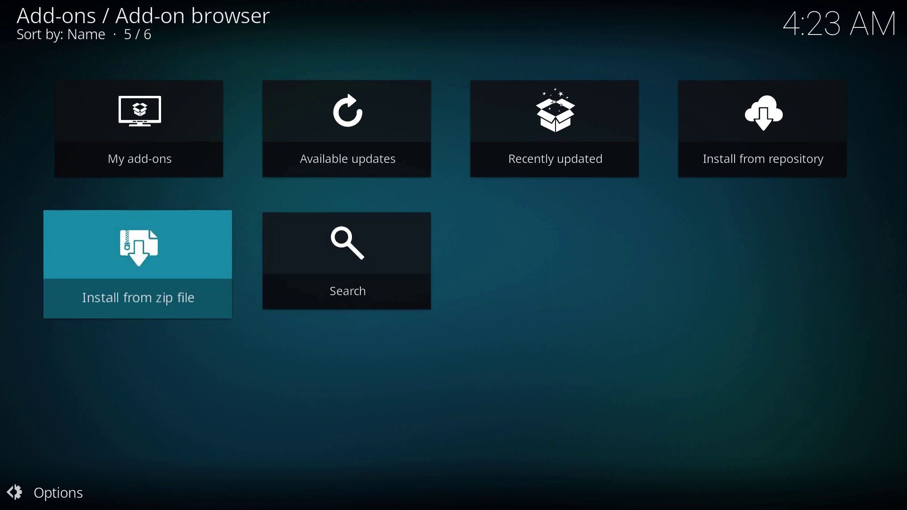
{"action": "key", "text": "Return"}
{"action": "key", "text": "Down"}
{"action": "key", "text": "Down"}
{"action": "key", "text": "Down"}
{"action": "key", "text": "Down"}
{"action": "key", "text": "Down"}
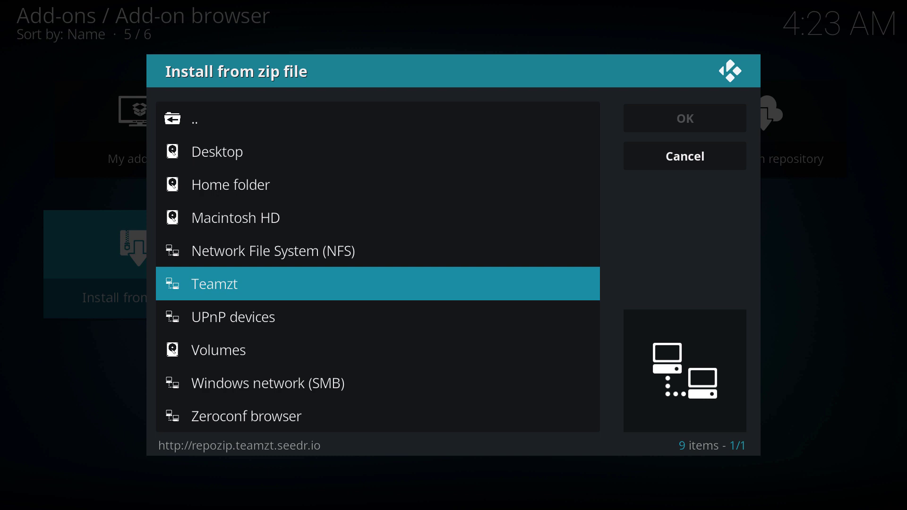
{"action": "key", "text": "Return"}
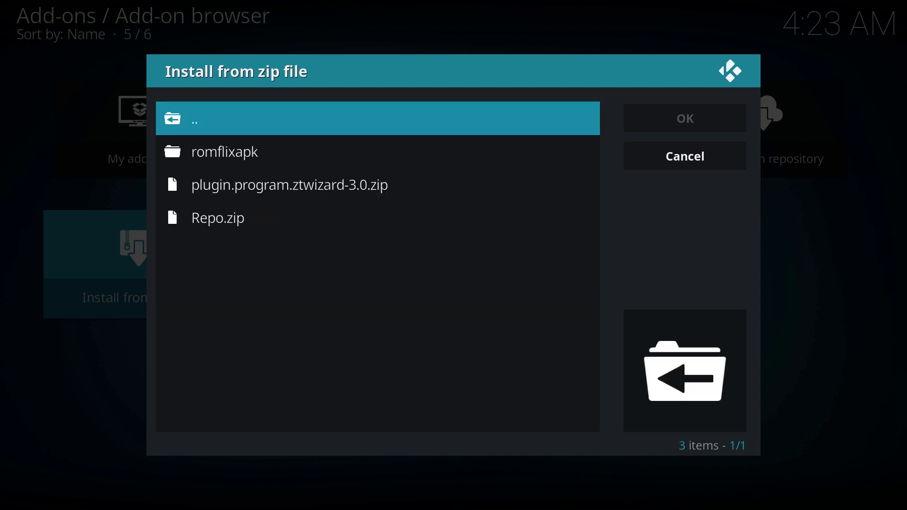
- Install Repo.zip from the Teamzt source
{"action": "key", "text": "Down"}
{"action": "key", "text": "Down"}
{"action": "key", "text": "Down"}
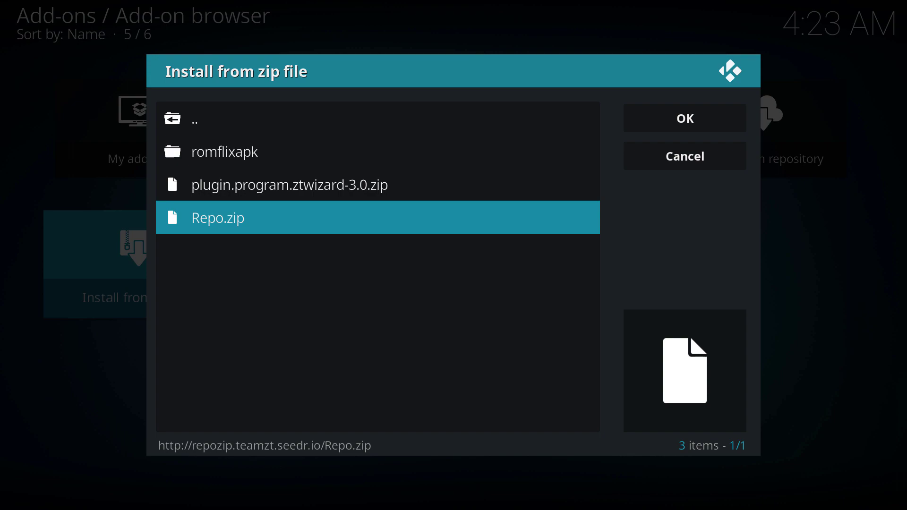
{"action": "key", "text": "Return"}
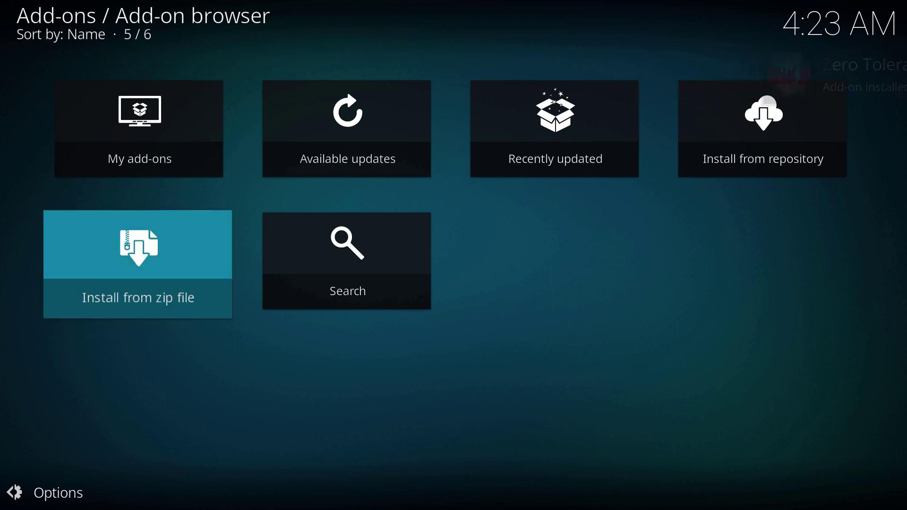
- Open the list of repositories available for installing add-ons
{"action": "key", "text": "Up"}
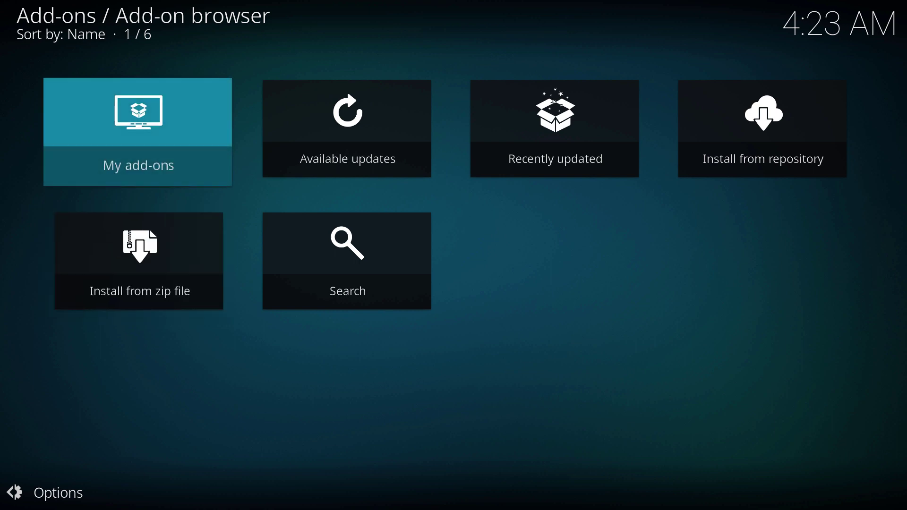
{"action": "key", "text": "Right"}
{"action": "key", "text": "Right"}
{"action": "key", "text": "Right"}
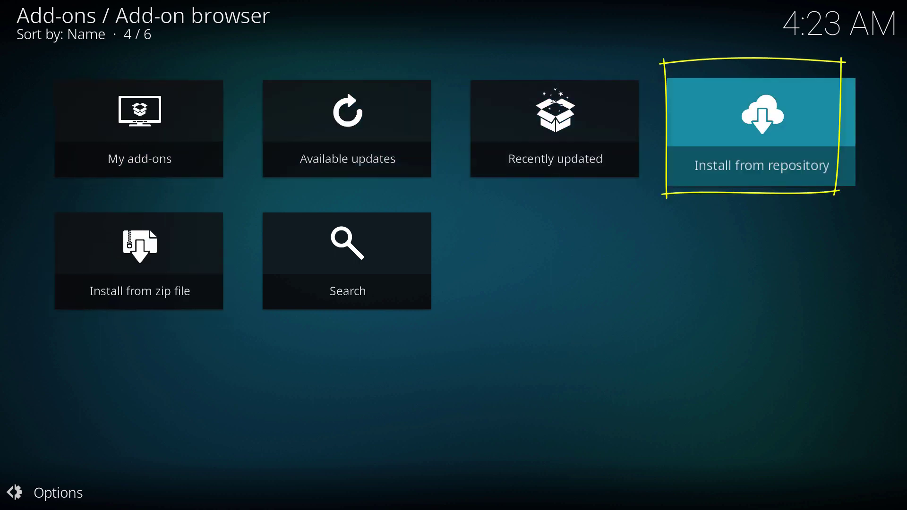
{"action": "key", "text": "Return"}
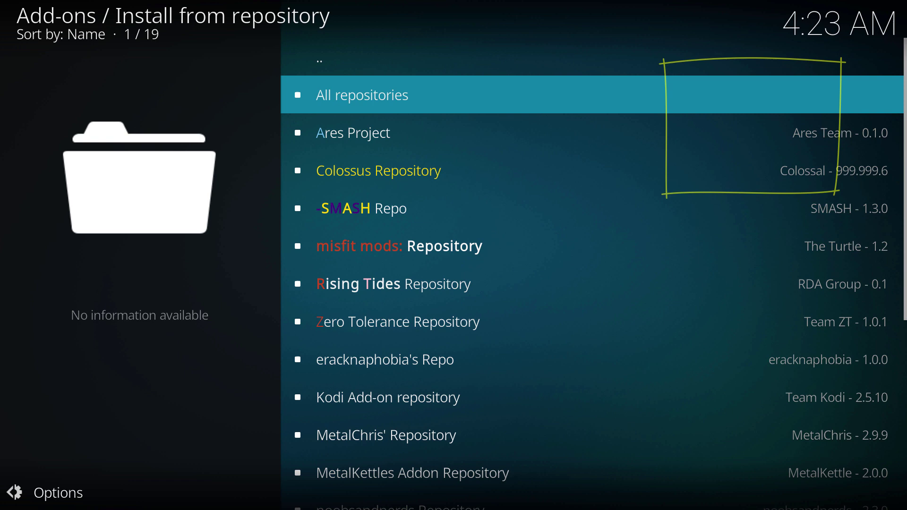
- Open the Zero Tolerance Repository
{"action": "key", "text": "Down"}
{"action": "key", "text": "Down"}
{"action": "key", "text": "Down"}
{"action": "key", "text": "Down"}
{"action": "key", "text": "Down"}
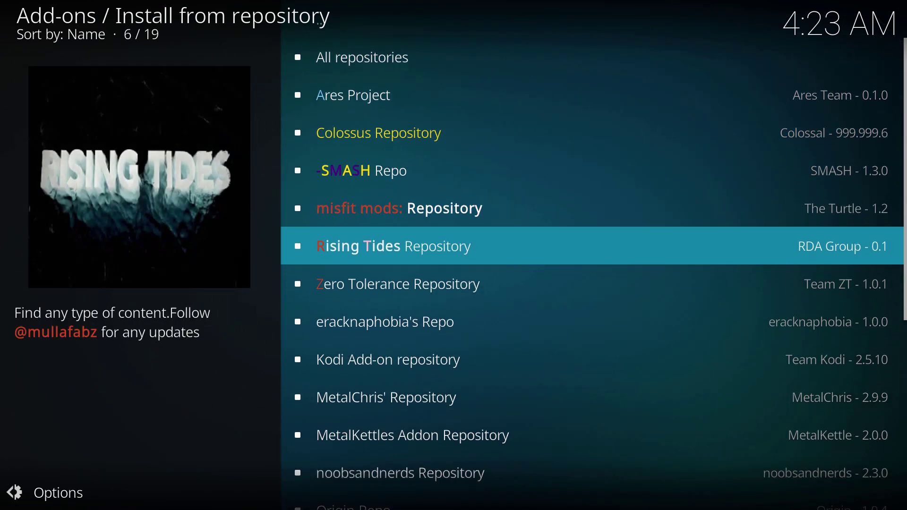
{"action": "key", "text": "Down"}
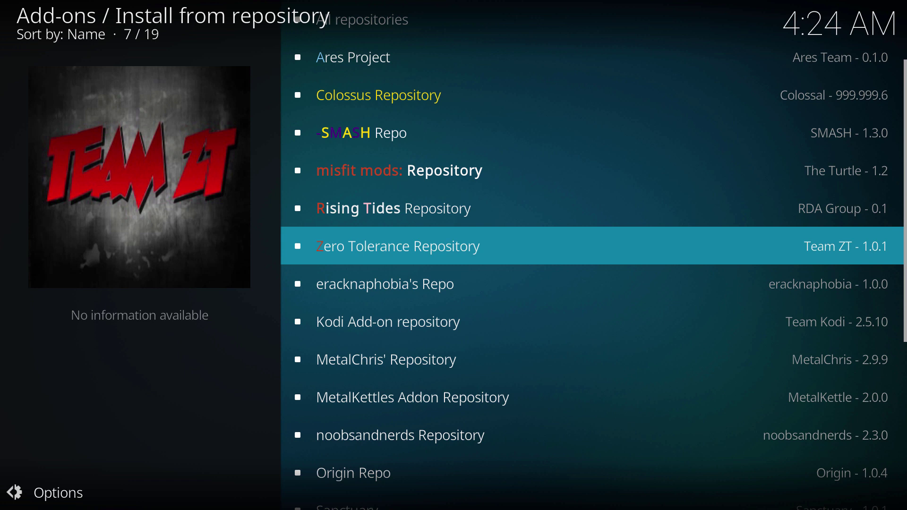
{"action": "key", "text": "Return"}
- Install ZT - The Wizard from the repository's program add-ons
{"action": "key", "text": "Down"}
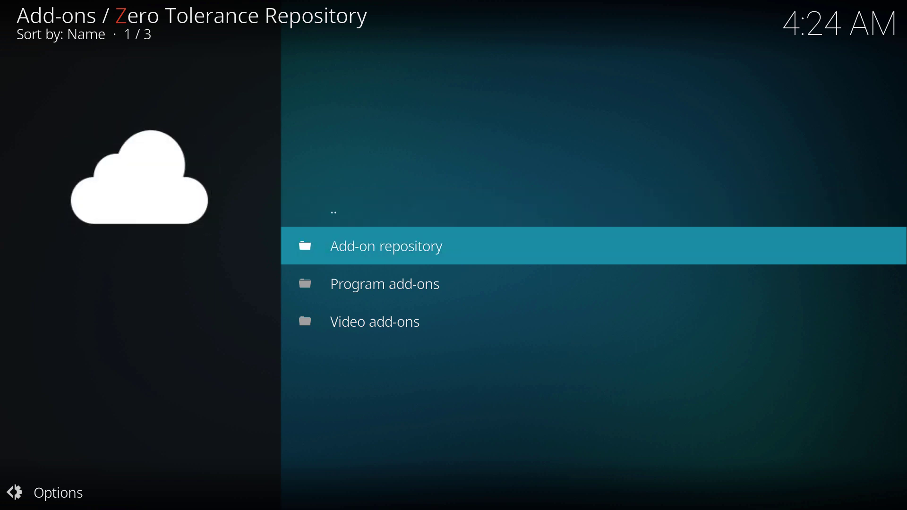
{"action": "key", "text": "Down"}
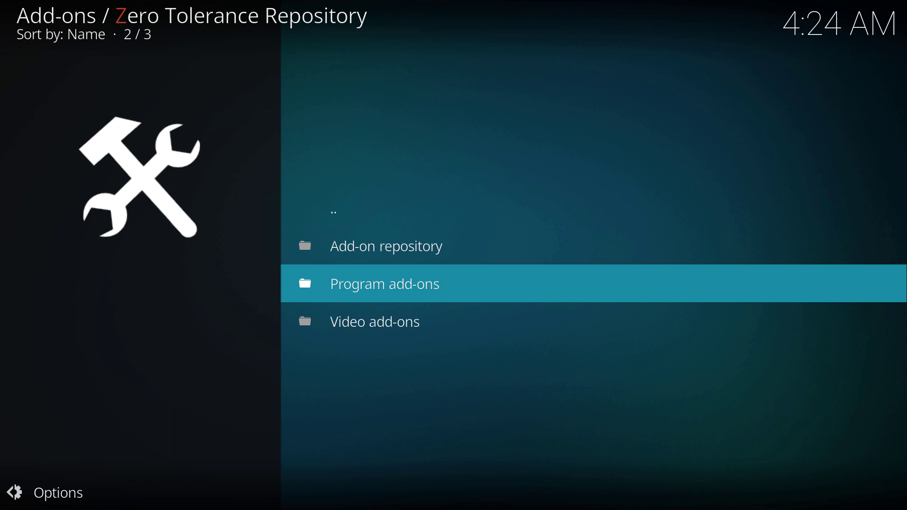
{"action": "key", "text": "Return"}
{"action": "key", "text": "Down"}
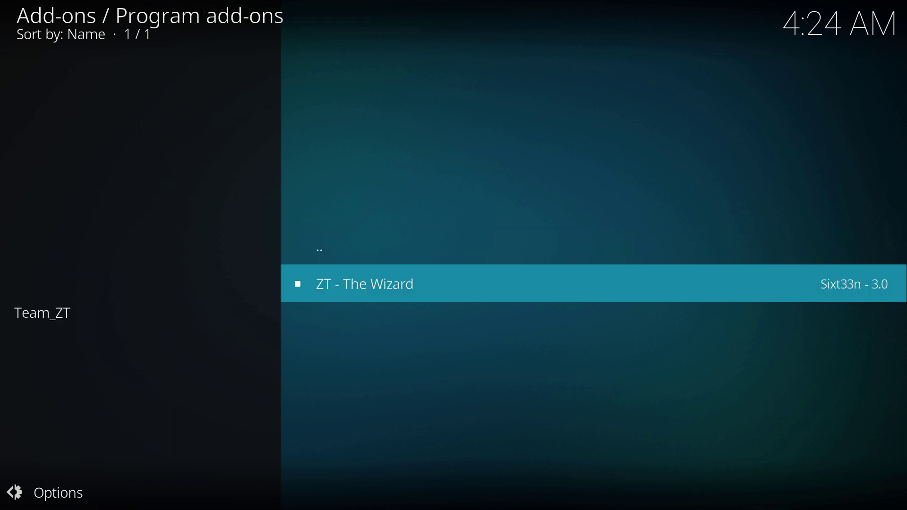
{"action": "key", "text": "Return"}
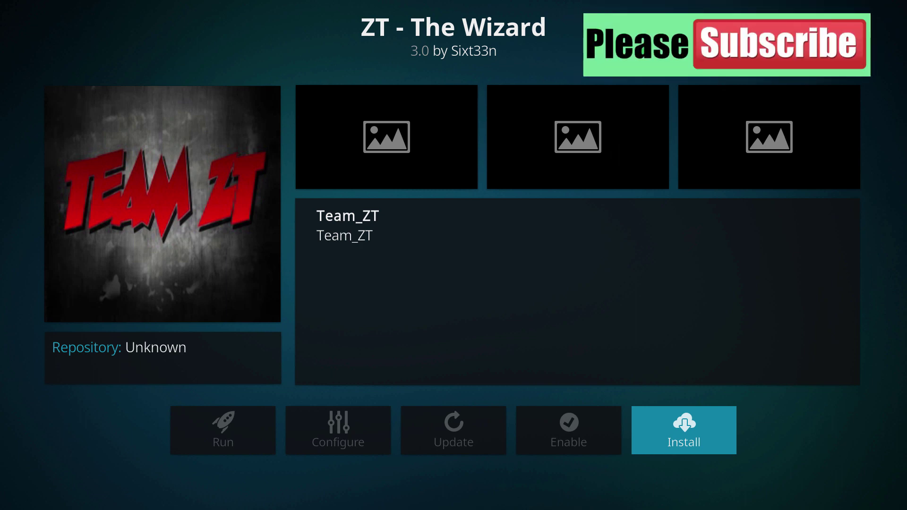
{"action": "key", "text": "Return"}
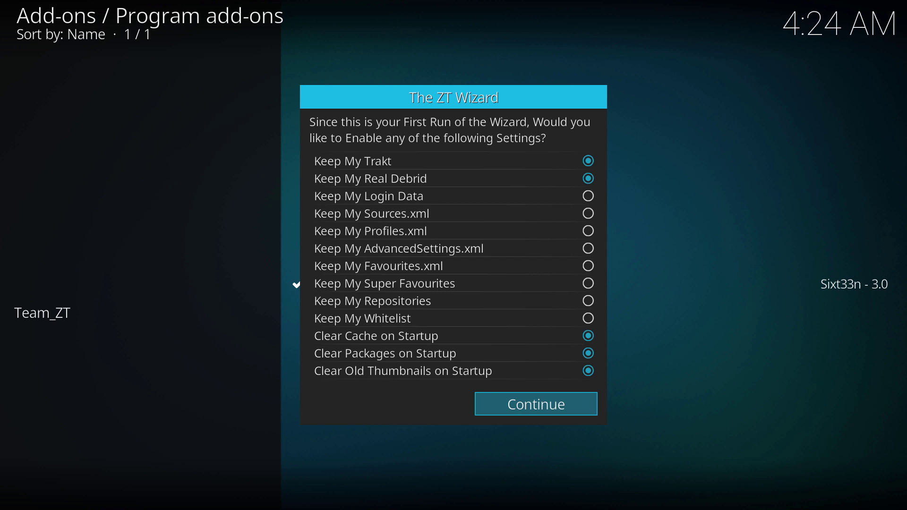
- Accept the wizard's preselected first-run settings and ignore the offer to open its Build Menu
{"action": "key", "text": "Return"}
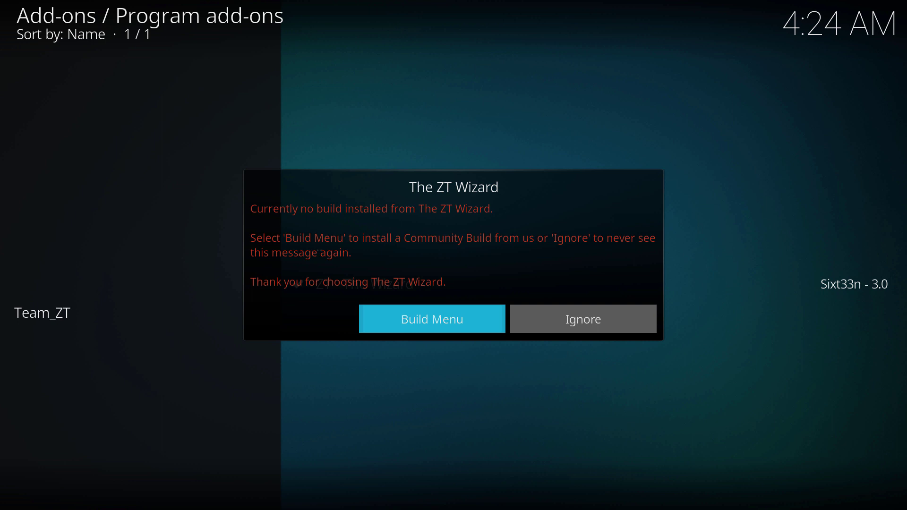
{"action": "key", "text": "Right"}
{"action": "key", "text": "Return"}
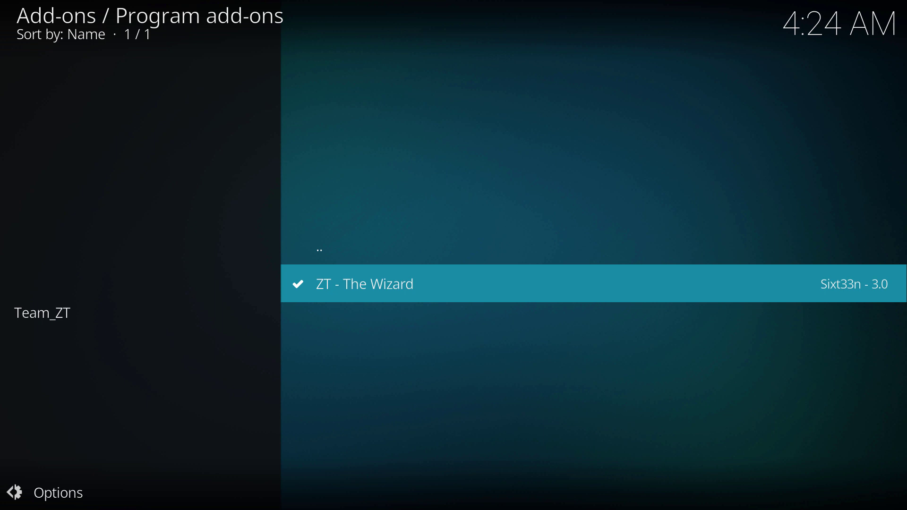
- Open the installed ZT - The Wizard add-on from its information page
{"action": "key", "text": "Return"}
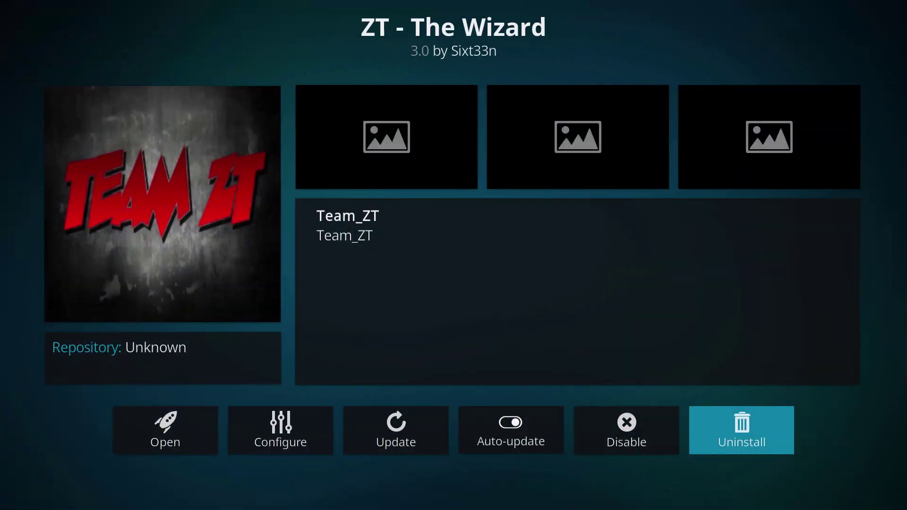
{"action": "key", "text": "Left"}
{"action": "key", "text": "Left"}
{"action": "key", "text": "Left"}
{"action": "key", "text": "Left"}
{"action": "key", "text": "Left"}
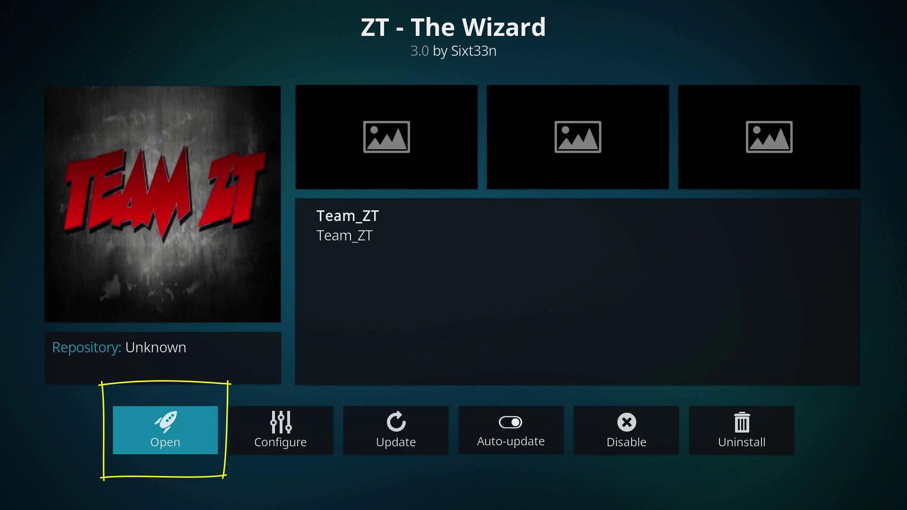
{"action": "key", "text": "Return"}
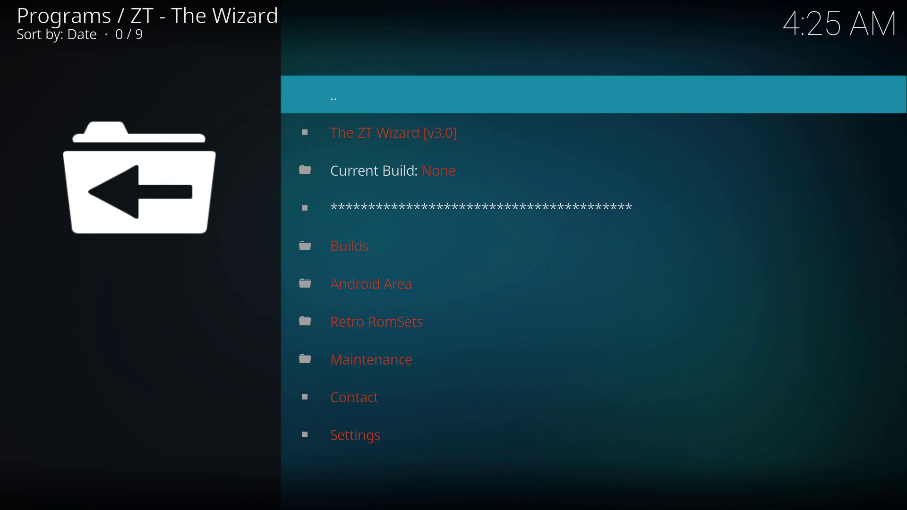
- Open the wizard's list of available builds
{"action": "key", "text": "Down"}
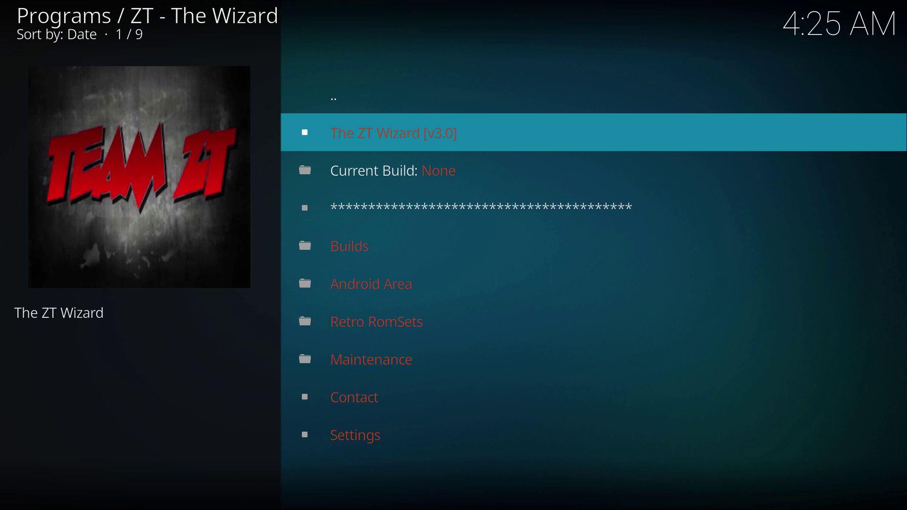
{"action": "key", "text": "Down"}
{"action": "key", "text": "Down"}
{"action": "key", "text": "Down"}
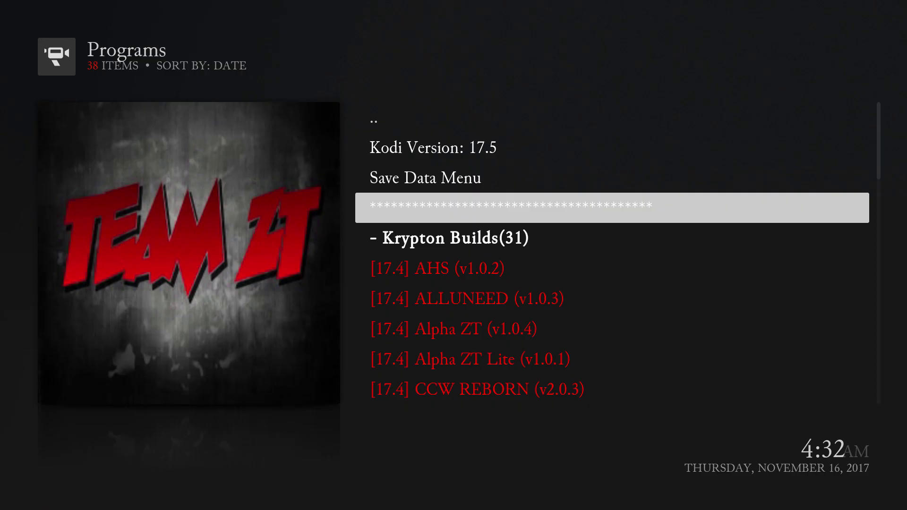
- Find the Kryptikz ZT Edition Krypton build in the Krypton builds list and open its page
{"action": "key", "text": "Down"}
{"action": "key", "text": "Down"}
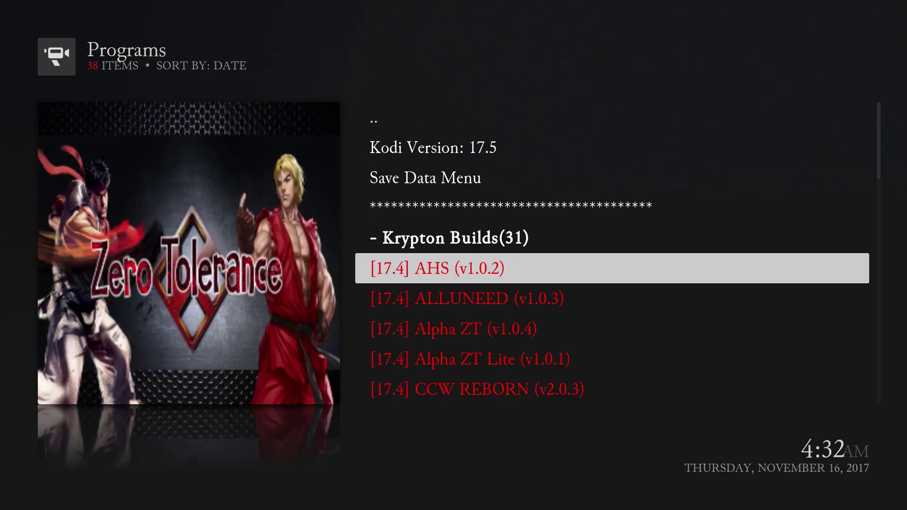
{"action": "key", "text": "Down"}
{"action": "key", "text": "Down"}
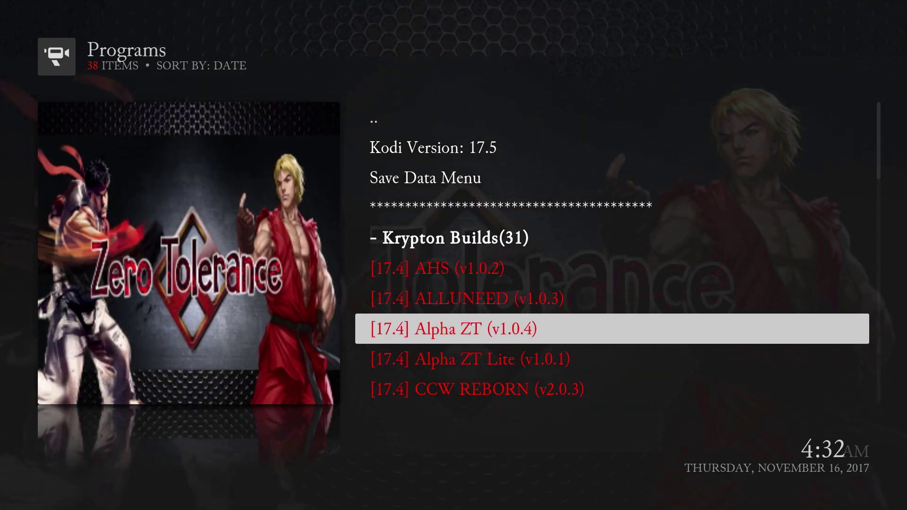
{"action": "key", "text": "Down"}
{"action": "key", "text": "Down"}
{"action": "key", "text": "Down"}
{"action": "key", "text": "Down"}
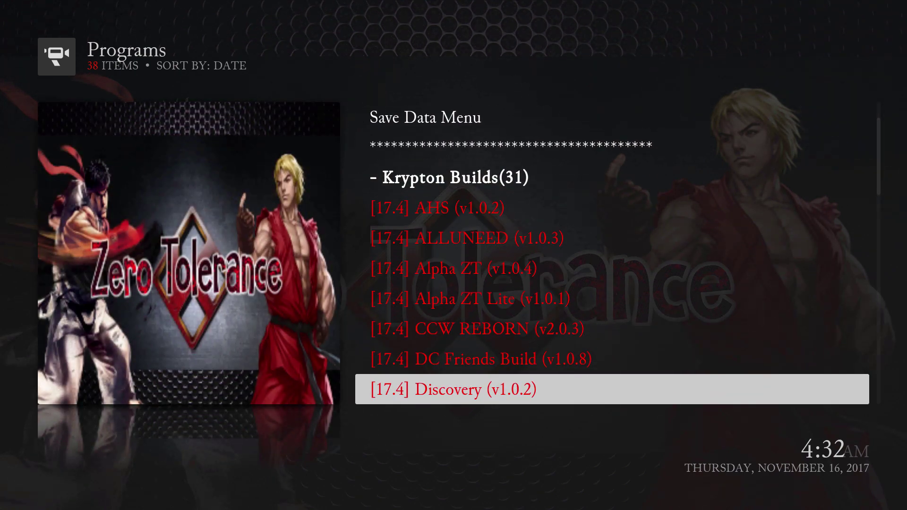
{"action": "key", "text": "Down"}
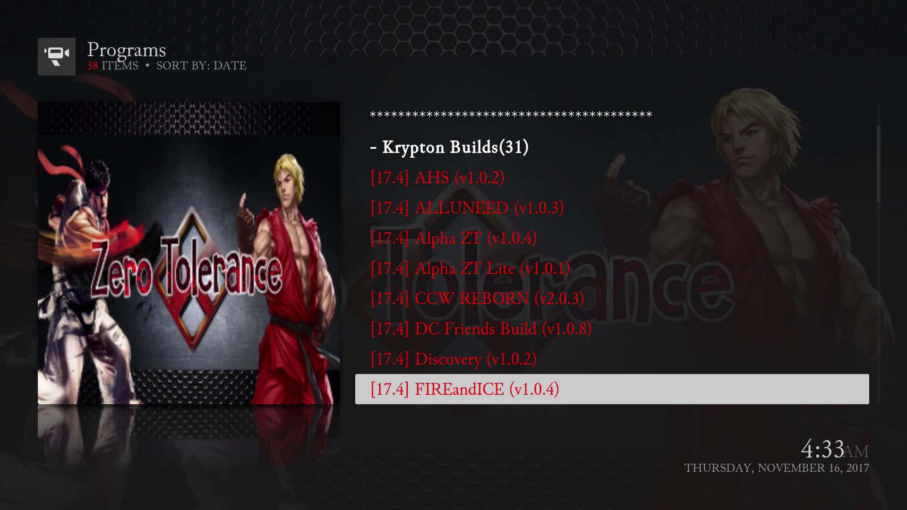
{"action": "key", "text": "Down"}
{"action": "key", "text": "Down"}
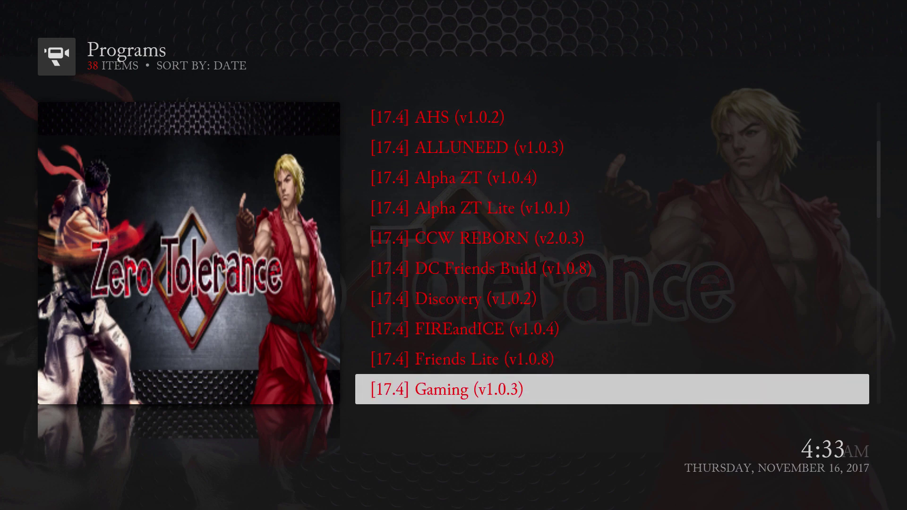
{"action": "key", "text": "Down"}
{"action": "key", "text": "Down"}
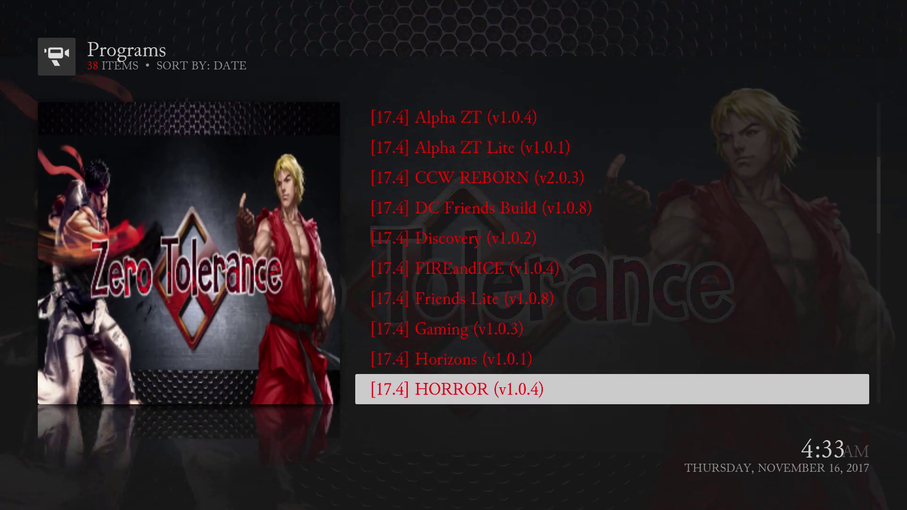
{"action": "key", "text": "Down"}
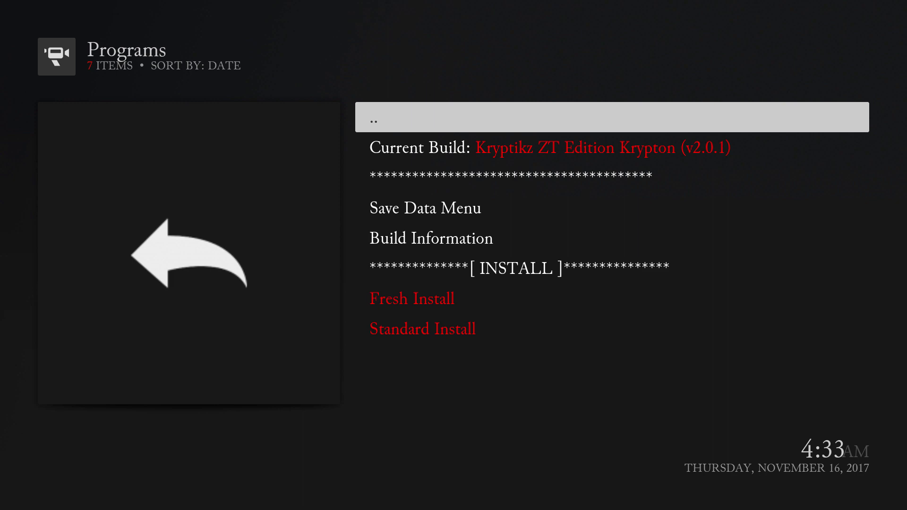
- Start a Fresh Install of the Kryptikz ZT Edition Krypton build and agree to restore the default configuration first
{"action": "key", "text": "Down"}
{"action": "key", "text": "Down"}
{"action": "key", "text": "Down"}
{"action": "key", "text": "Down"}
{"action": "key", "text": "Down"}
{"action": "key", "text": "Down"}
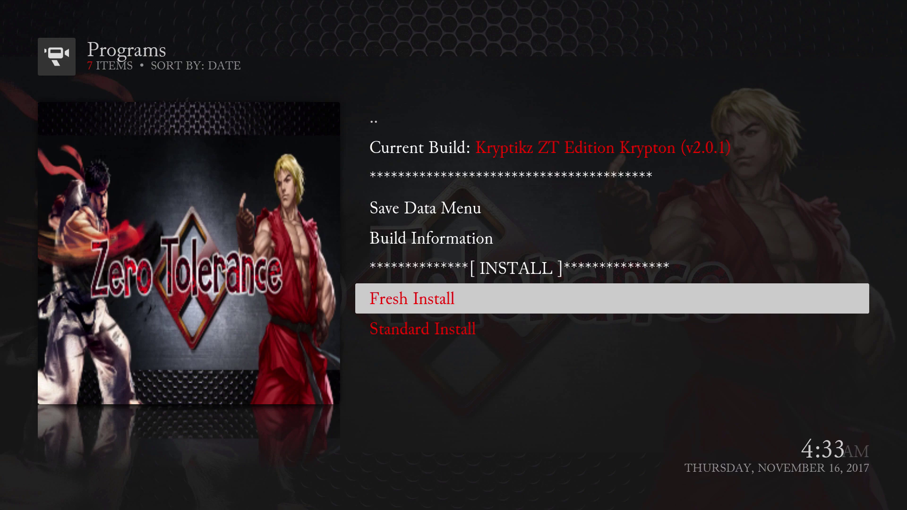
{"action": "key", "text": "Return"}
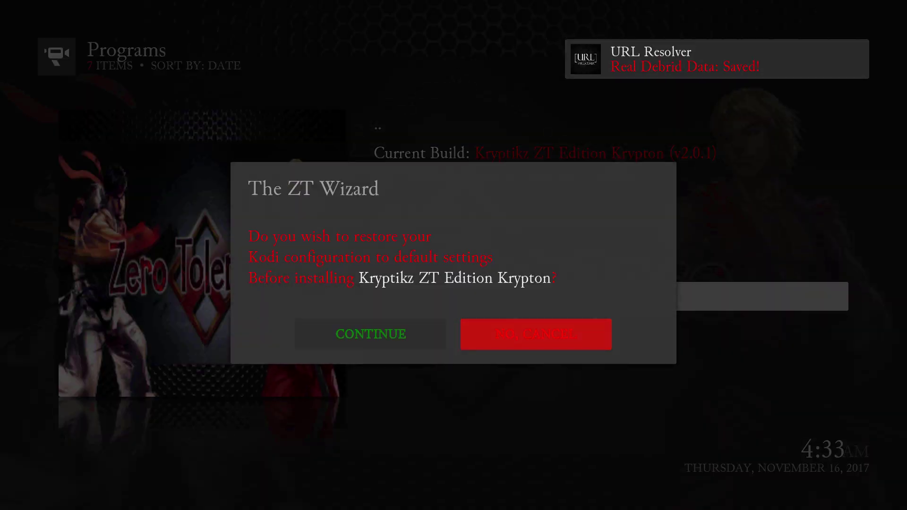
{"action": "key", "text": "Left"}
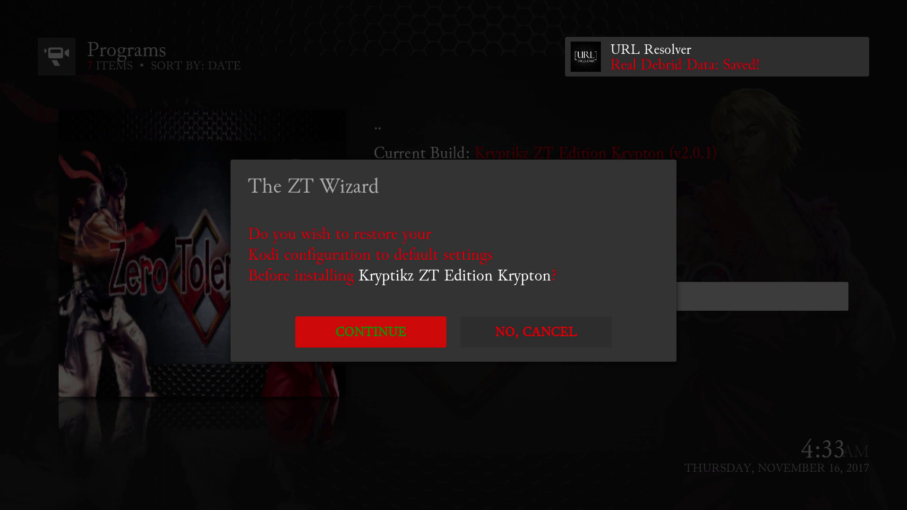
{"action": "key", "text": "Return"}
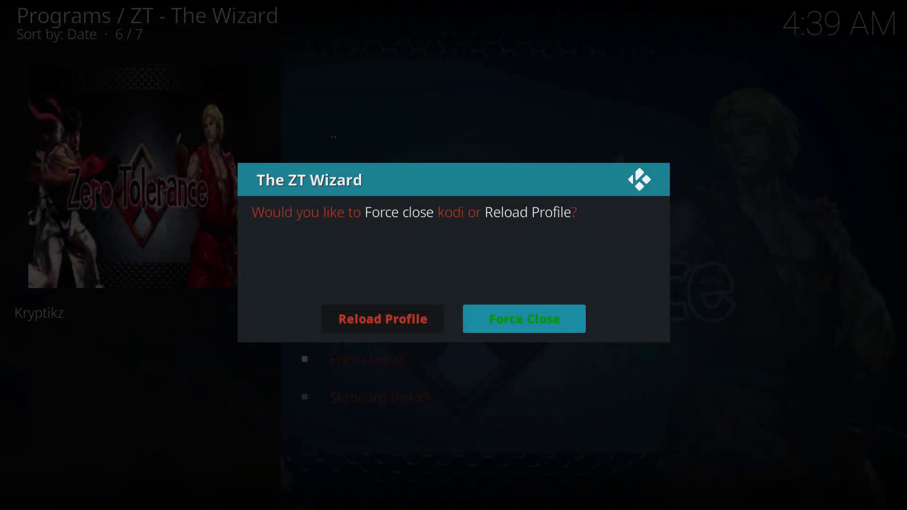
- Choose to force close Kodi rather than reload the profile to finish the build installation
{"action": "key", "text": "Left"}
{"action": "key", "text": "Right"}
{"action": "key", "text": "Return"}
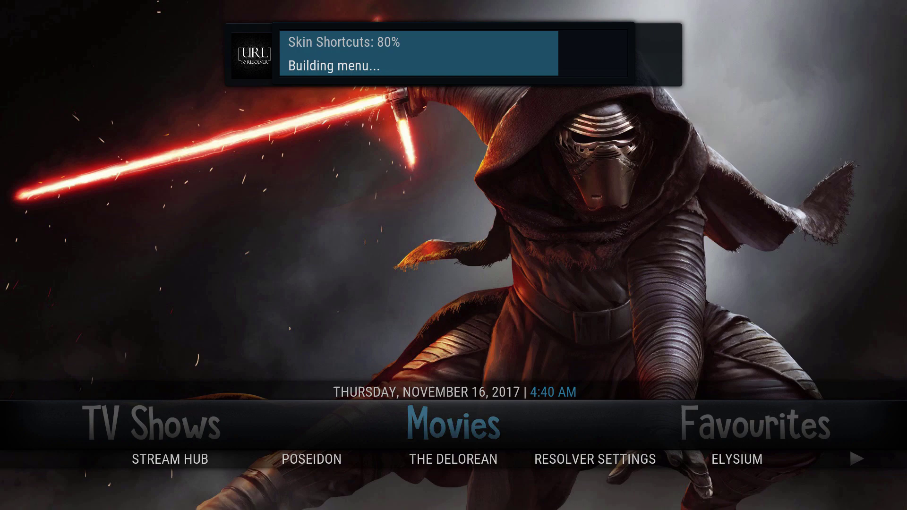
- Look through the new build's home menu categories and their add-on shortcuts, from Favourites round to Movies
{"action": "key", "text": "Right"}
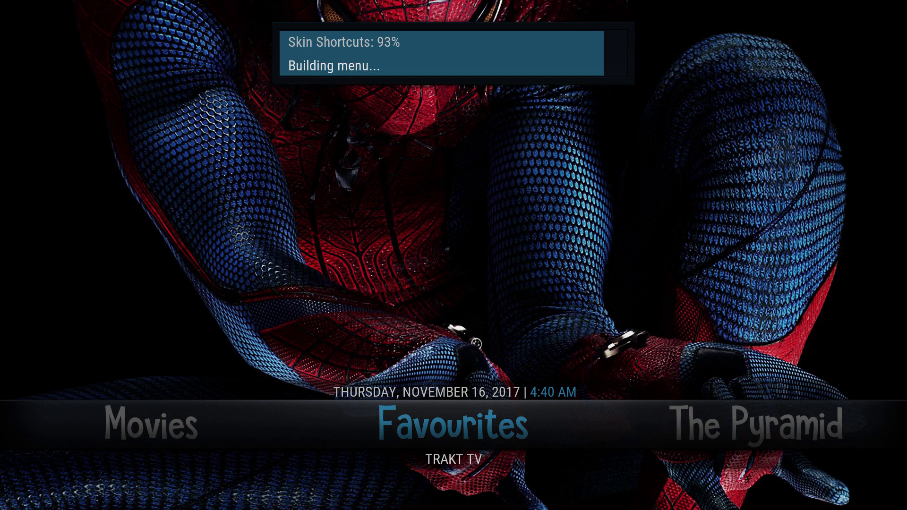
{"action": "key", "text": "Left"}
{"action": "key", "text": "Left"}
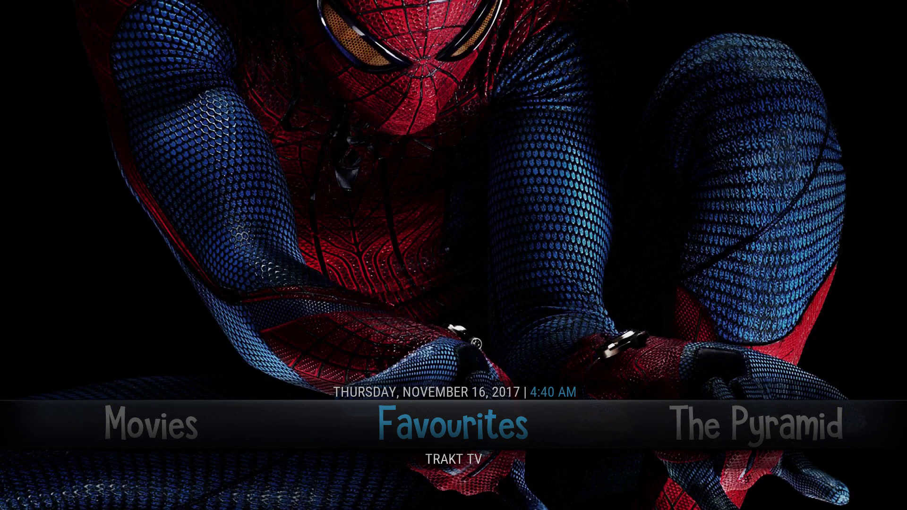
{"action": "key", "text": "Right"}
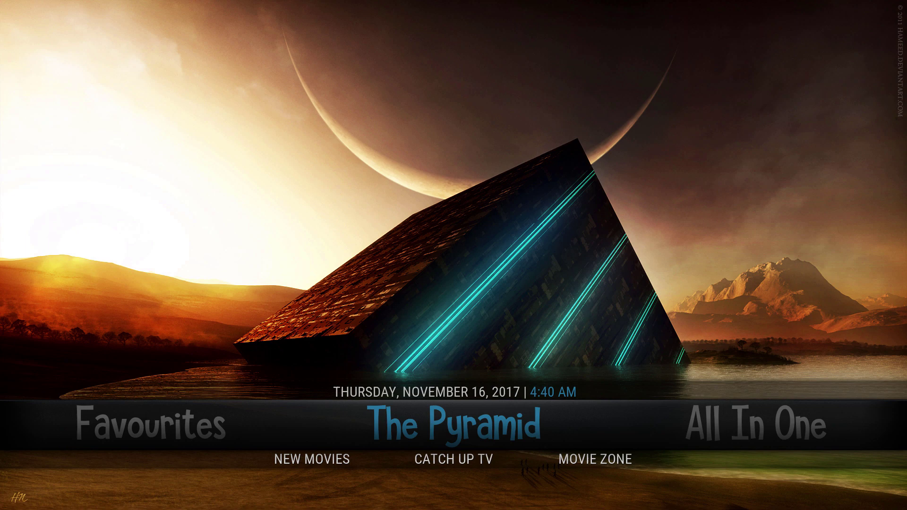
{"action": "key", "text": "Right"}
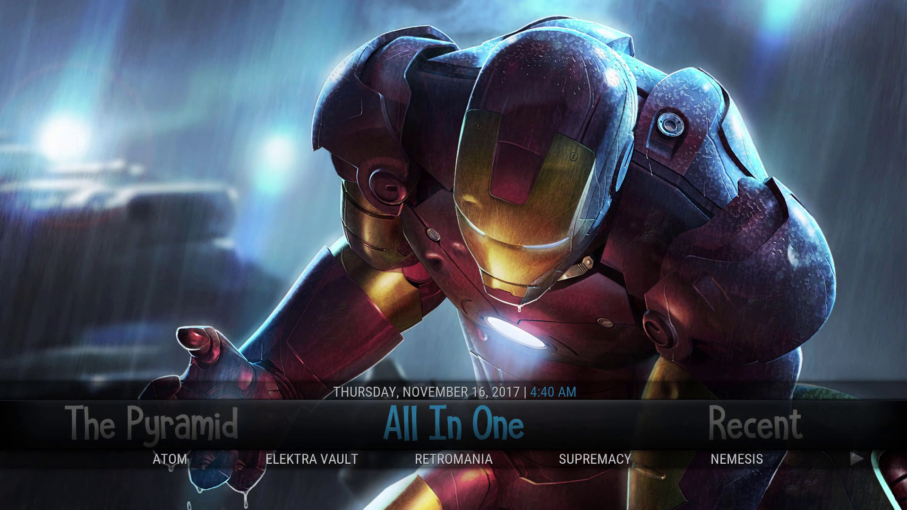
{"action": "key", "text": "Right"}
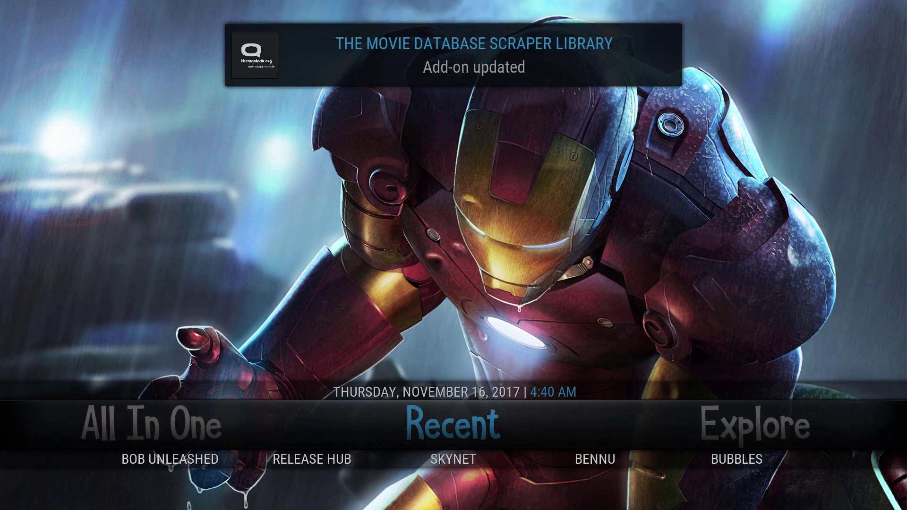
{"action": "key", "text": "Right"}
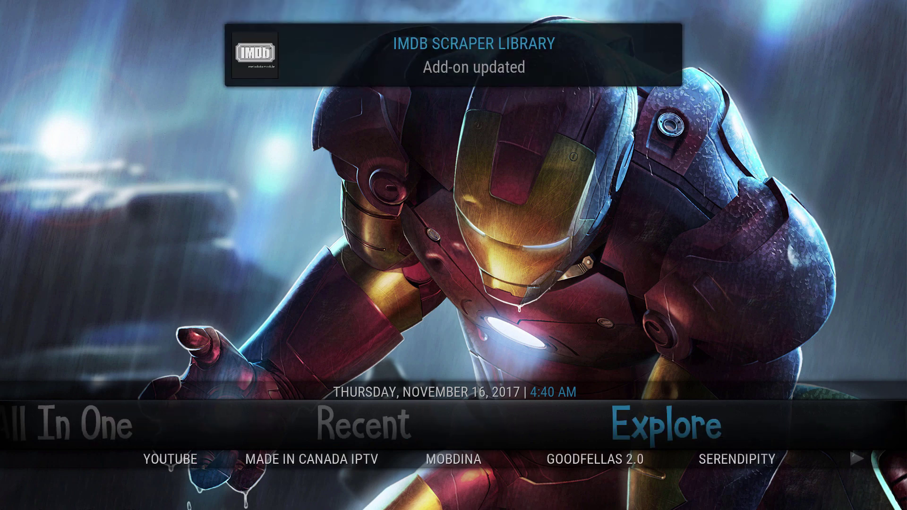
{"action": "key", "text": "Right"}
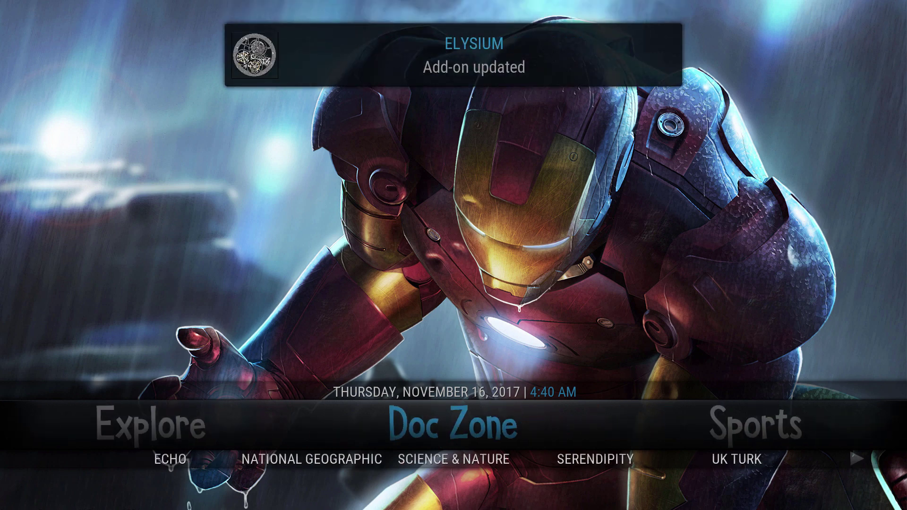
{"action": "key", "text": "Right"}
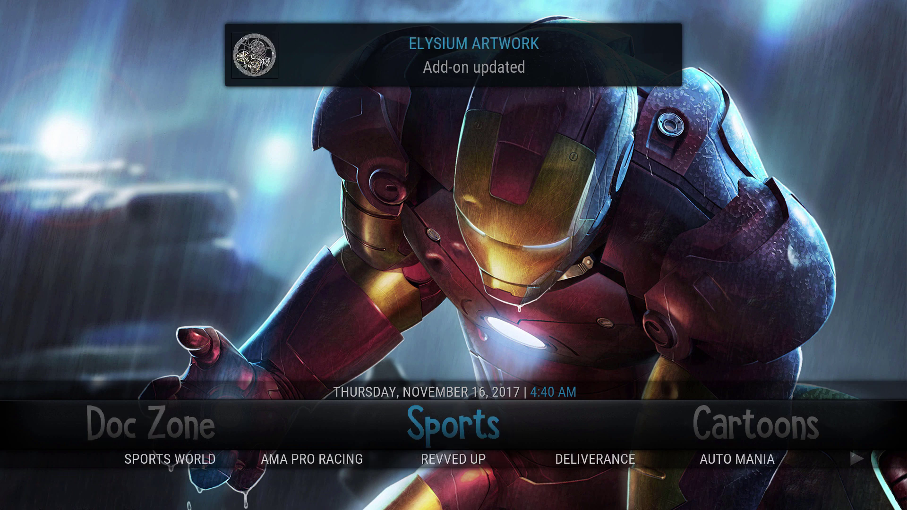
{"action": "key", "text": "Right"}
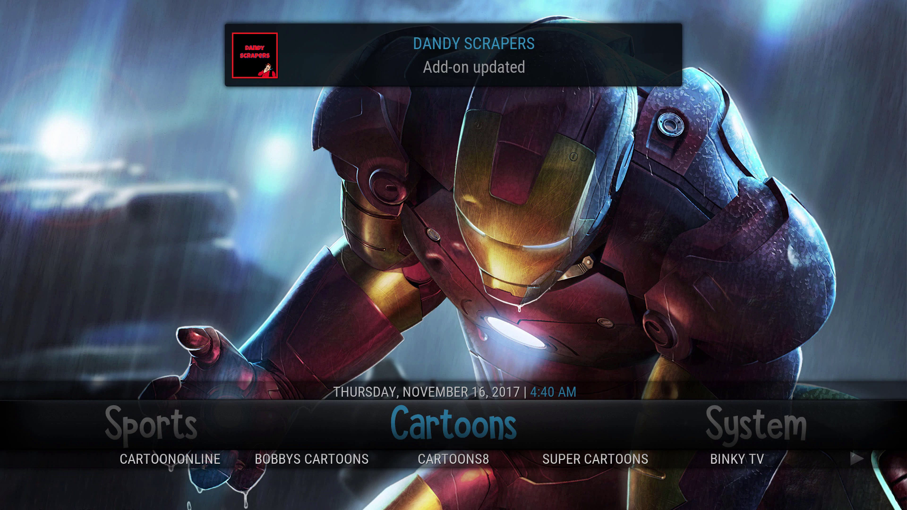
{"action": "key", "text": "Right"}
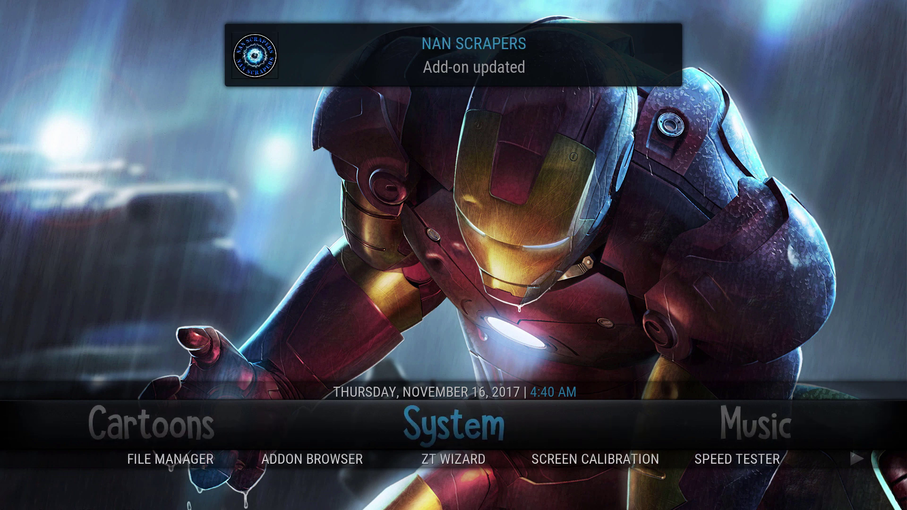
{"action": "key", "text": "Right"}
{"action": "key", "text": "Right"}
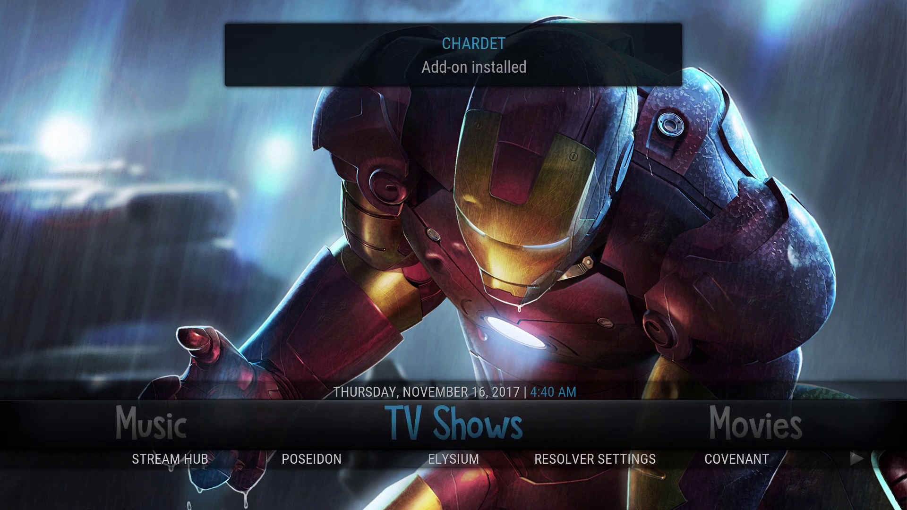
{"action": "key", "text": "Right"}
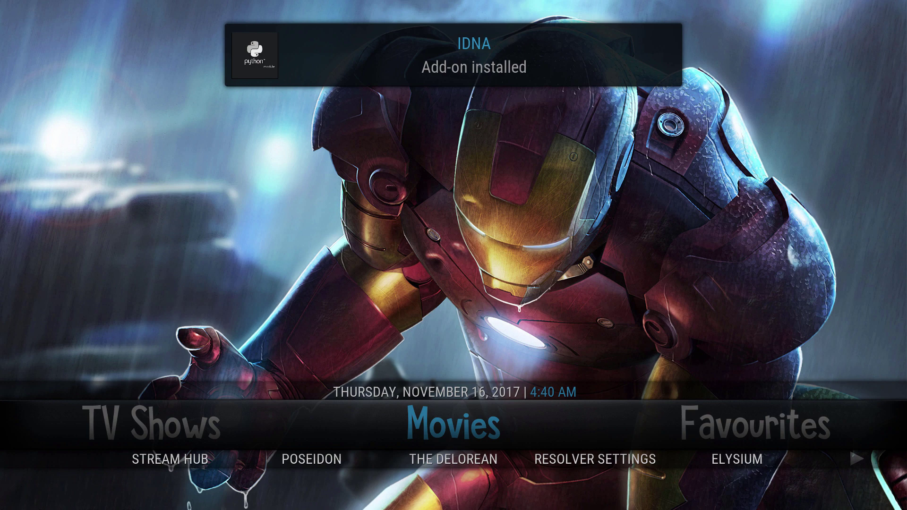
- Look along the add-on shortcuts under Movies and open the Elysium add-on
{"action": "key", "text": "Down"}
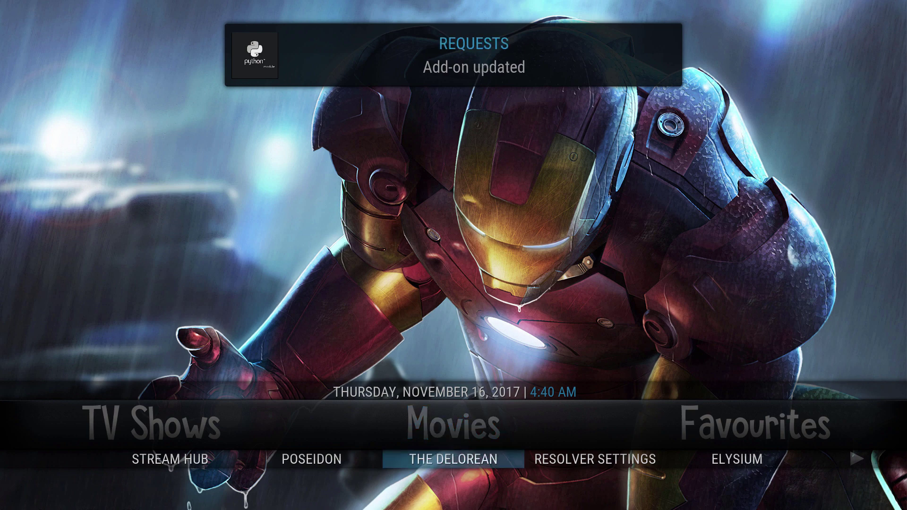
{"action": "key", "text": "Left"}
{"action": "key", "text": "Left"}
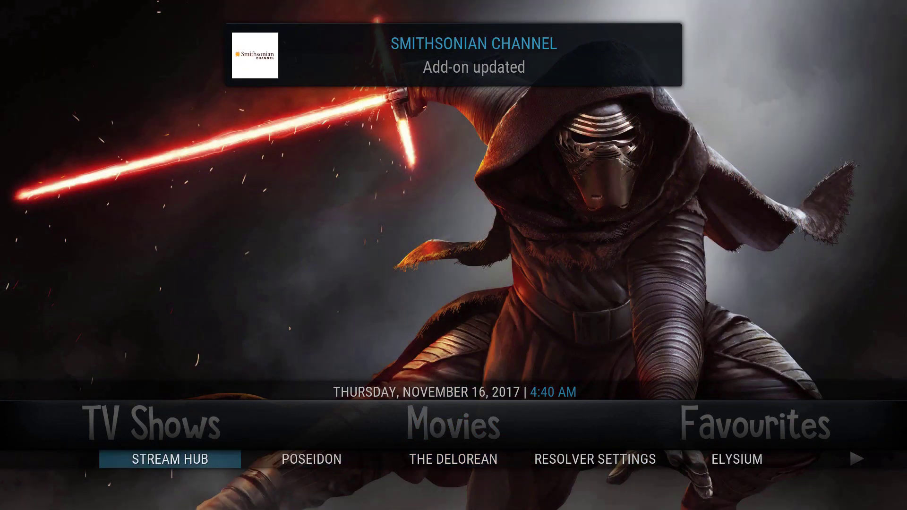
{"action": "key", "text": "Left"}
{"action": "key", "text": "Left"}
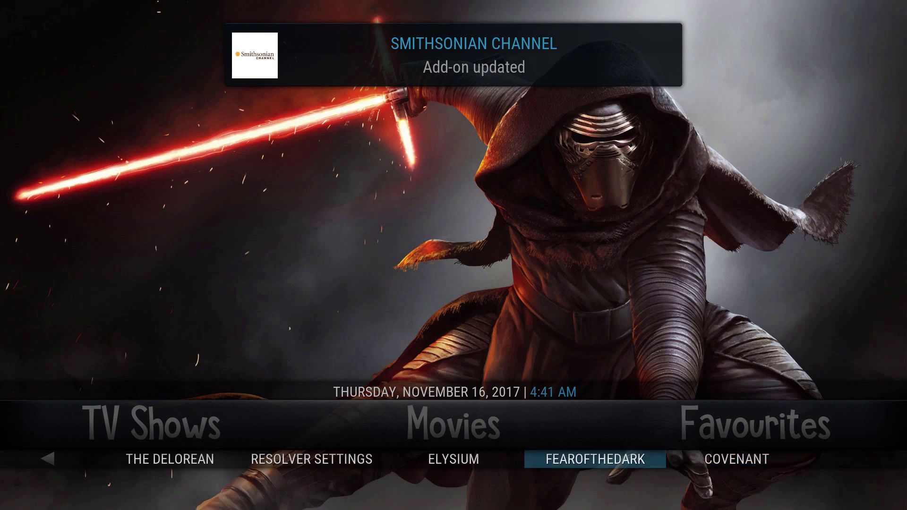
{"action": "key", "text": "Left"}
{"action": "key", "text": "Right"}
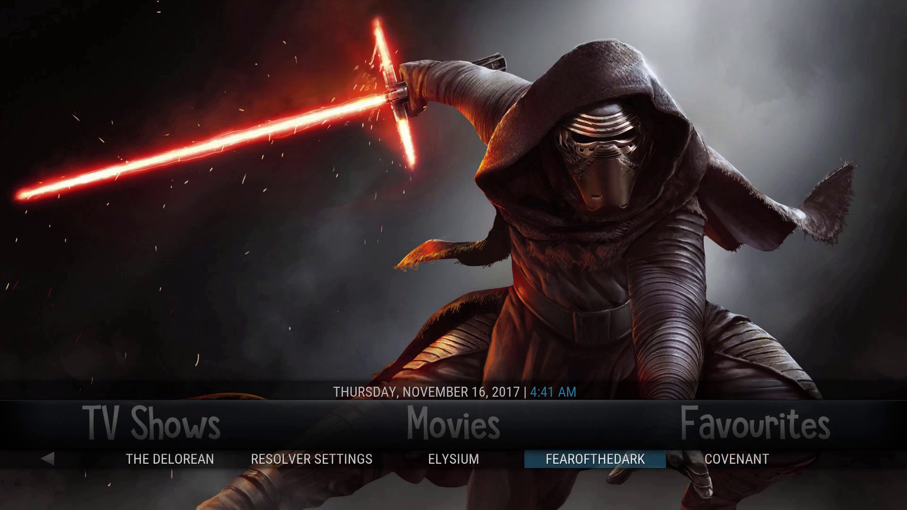
{"action": "key", "text": "Left"}
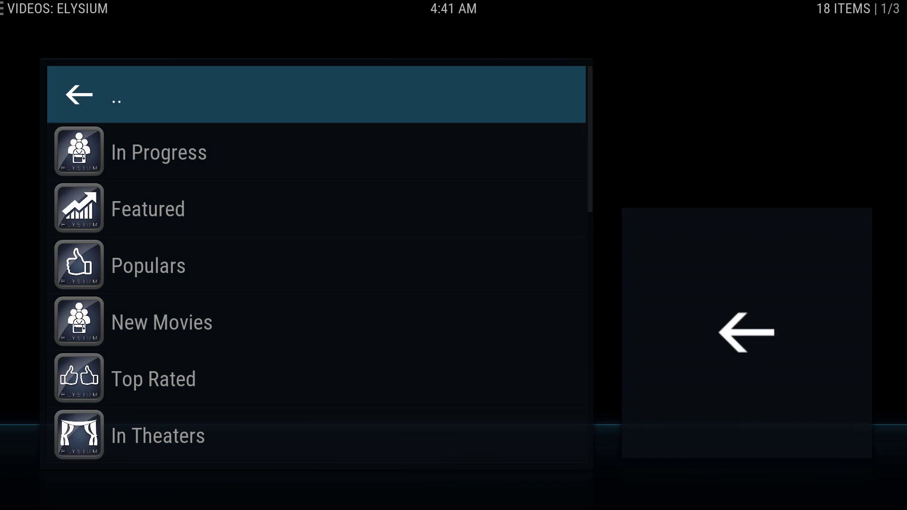
- Look through Elysium's movie categories from In Progress down to the search entries at the end of the list
{"action": "key", "text": "Down"}
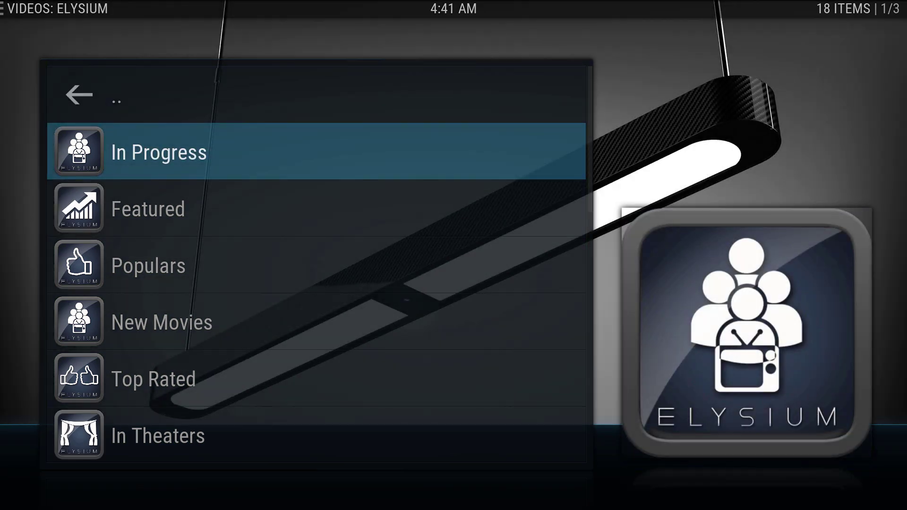
{"action": "key", "text": "Down"}
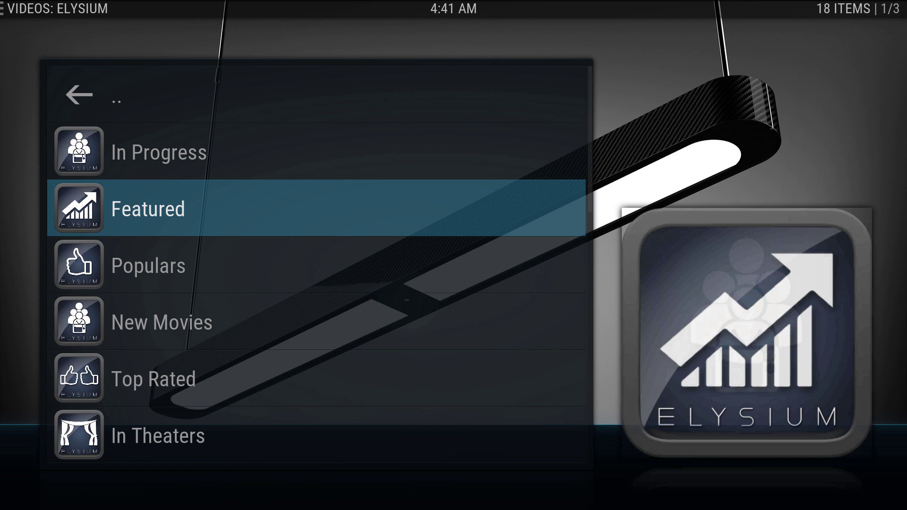
{"action": "key", "text": "Down"}
{"action": "key", "text": "Down"}
{"action": "key", "text": "Down"}
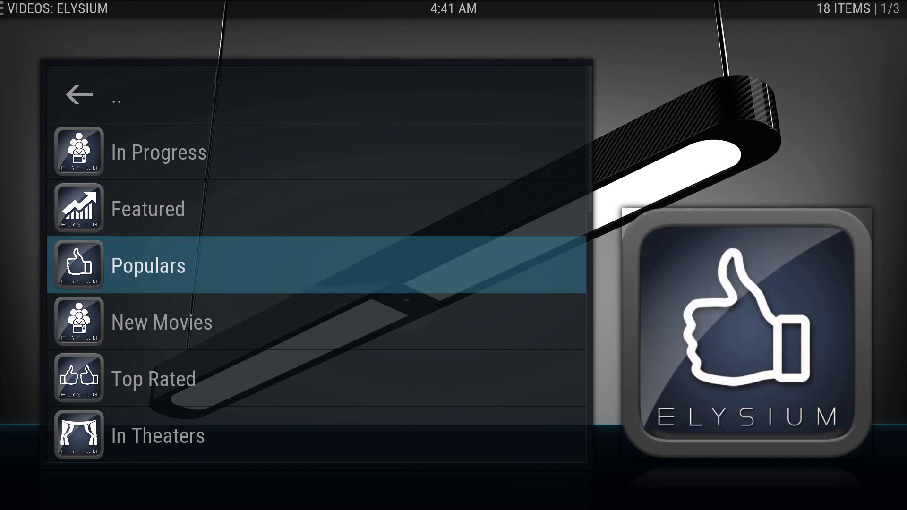
{"action": "key", "text": "Down"}
{"action": "key", "text": "Down"}
{"action": "key", "text": "Down"}
{"action": "key", "text": "Down"}
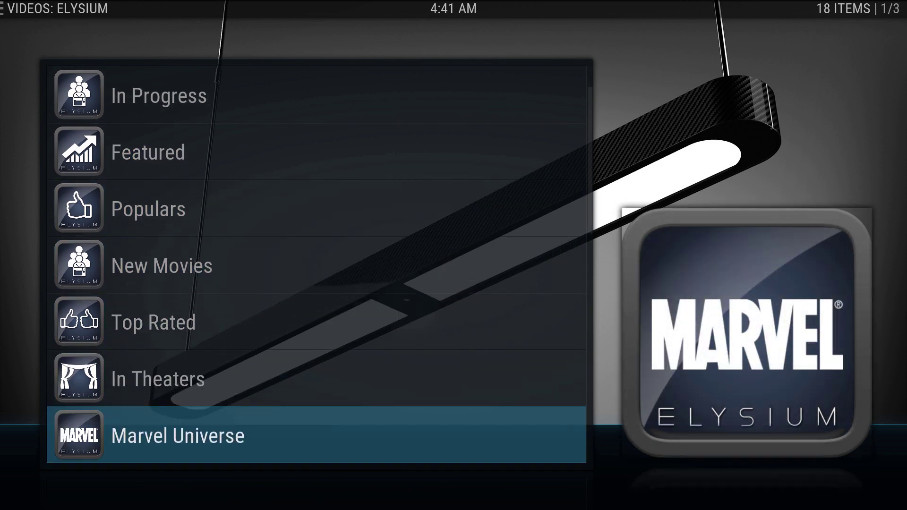
{"action": "key", "text": "Down"}
{"action": "key", "text": "Down"}
{"action": "key", "text": "Down"}
{"action": "key", "text": "Down"}
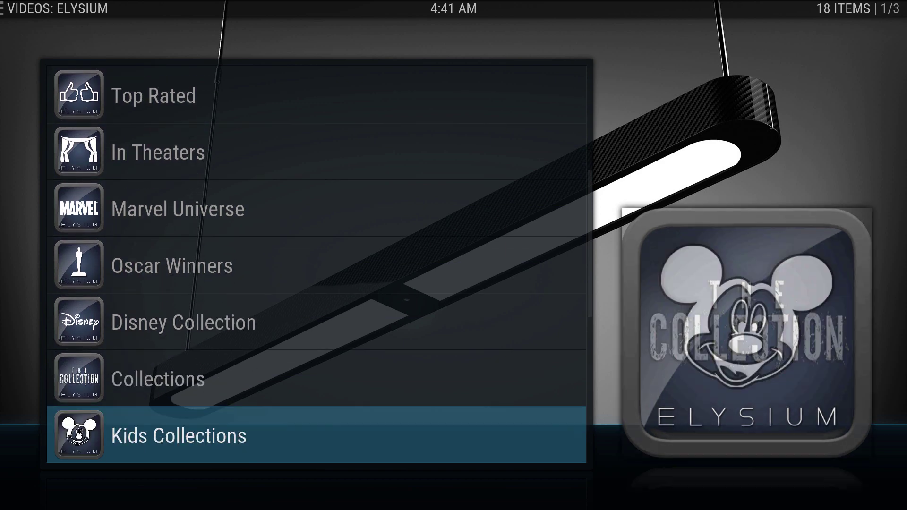
{"action": "key", "text": "Down"}
{"action": "key", "text": "Down"}
{"action": "key", "text": "Down"}
{"action": "key", "text": "Down"}
{"action": "key", "text": "Down"}
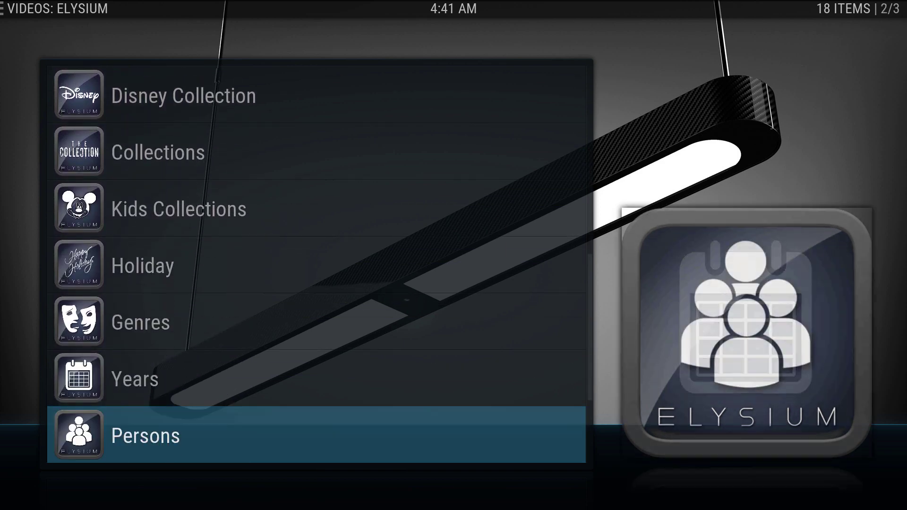
- Open Elysium's Persons category and look through the first actors listed
{"action": "key", "text": "Up"}
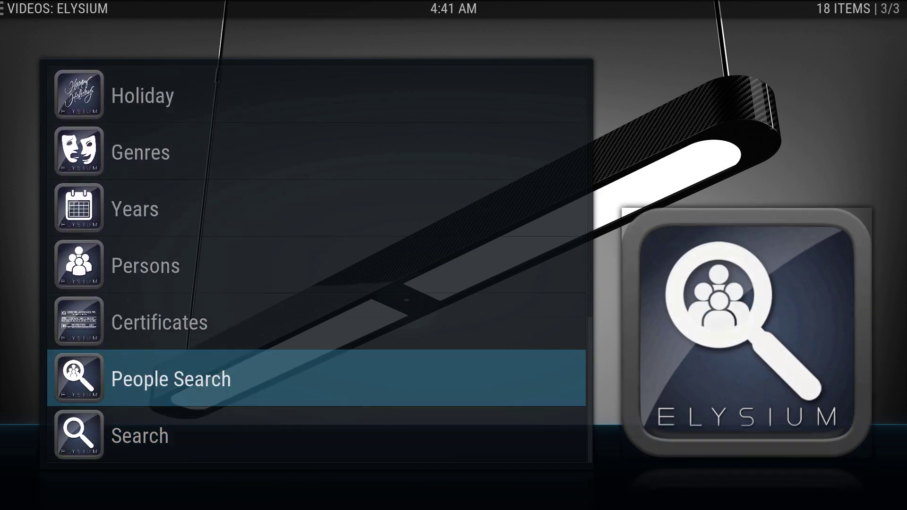
{"action": "key", "text": "Up"}
{"action": "key", "text": "Up"}
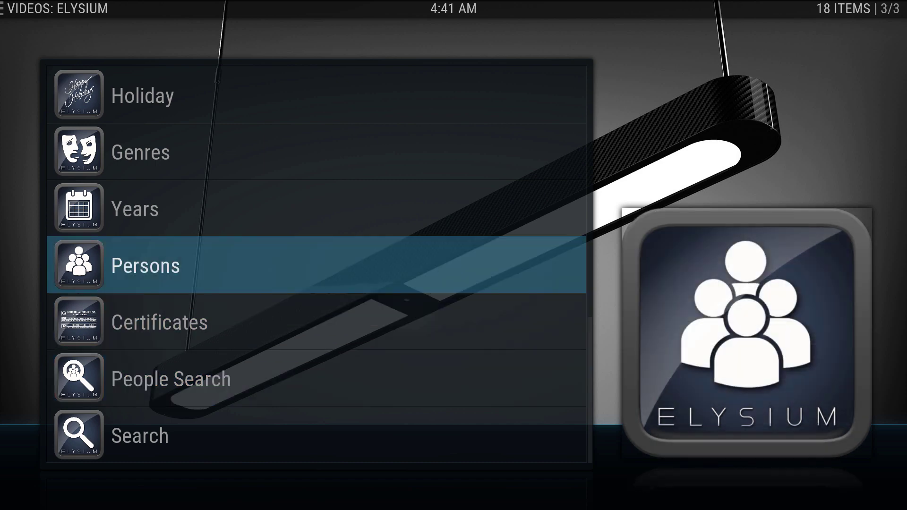
{"action": "key", "text": "Return"}
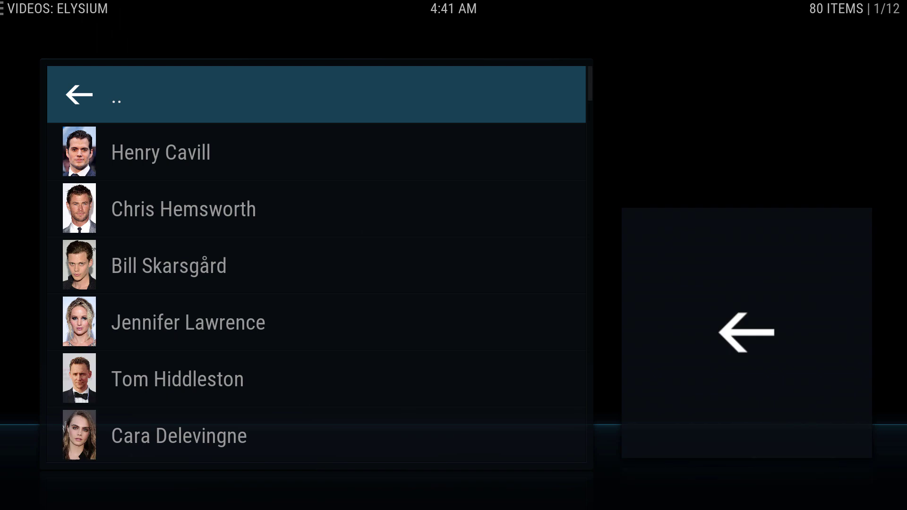
{"action": "key", "text": "Down"}
{"action": "key", "text": "Down"}
{"action": "key", "text": "Down"}
{"action": "key", "text": "Down"}
{"action": "key", "text": "Down"}
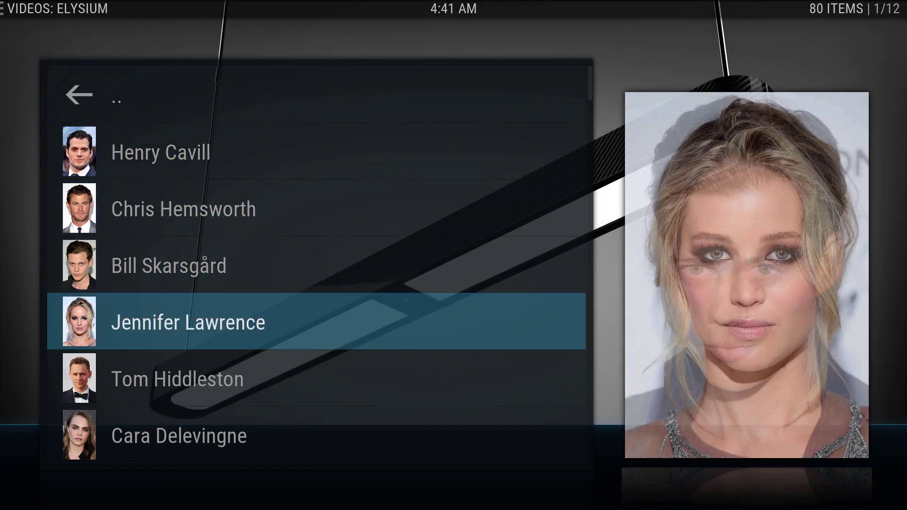
{"action": "key", "text": "Down"}
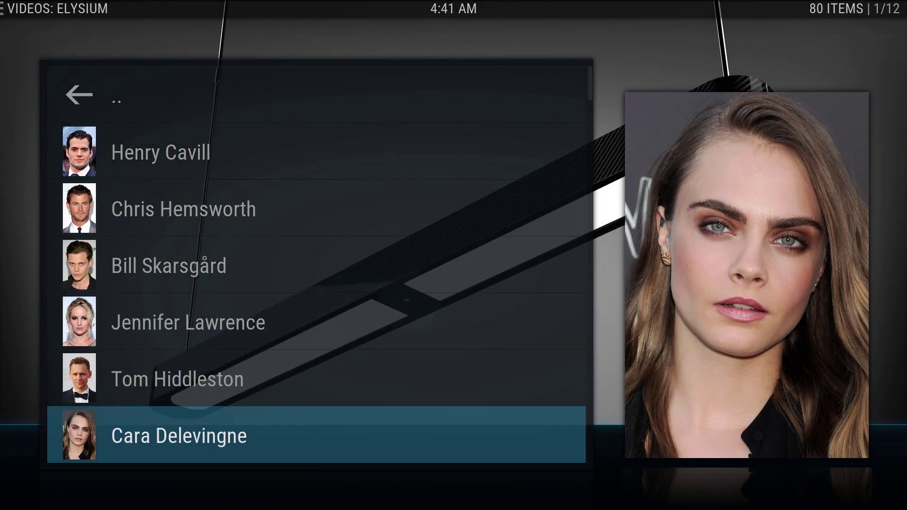
- Return to Elysium's movie categories and open New Movies
{"action": "key", "text": "BackSpace"}
{"action": "key", "text": "Up"}
{"action": "key", "text": "Up"}
{"action": "key", "text": "Up"}
{"action": "key", "text": "Up"}
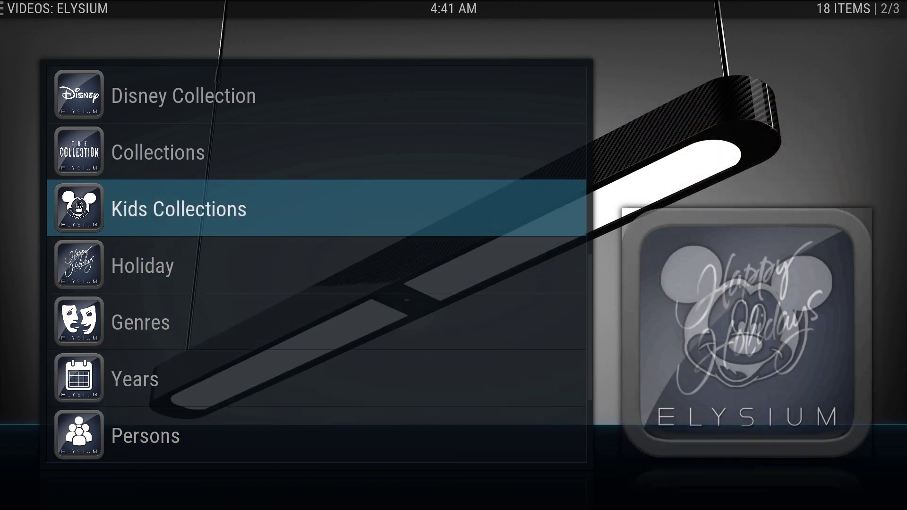
{"action": "key", "text": "Up"}
{"action": "key", "text": "Up"}
{"action": "key", "text": "Up"}
{"action": "key", "text": "Up"}
{"action": "key", "text": "Up"}
{"action": "key", "text": "Up"}
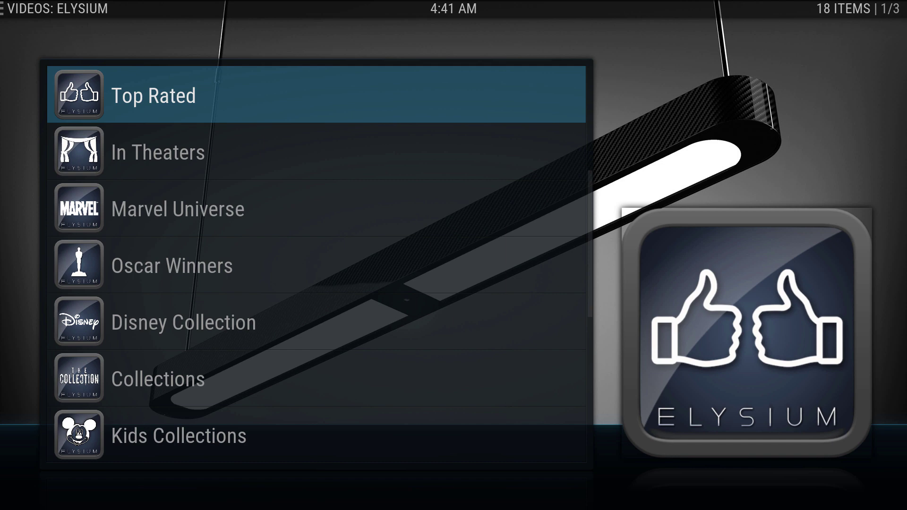
{"action": "key", "text": "Up"}
{"action": "key", "text": "Up"}
{"action": "key", "text": "Up"}
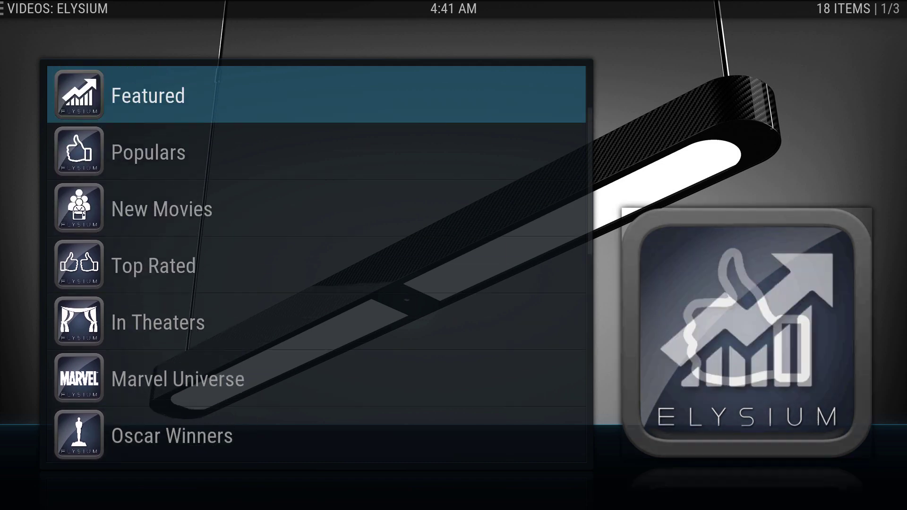
{"action": "key", "text": "Down"}
{"action": "key", "text": "Down"}
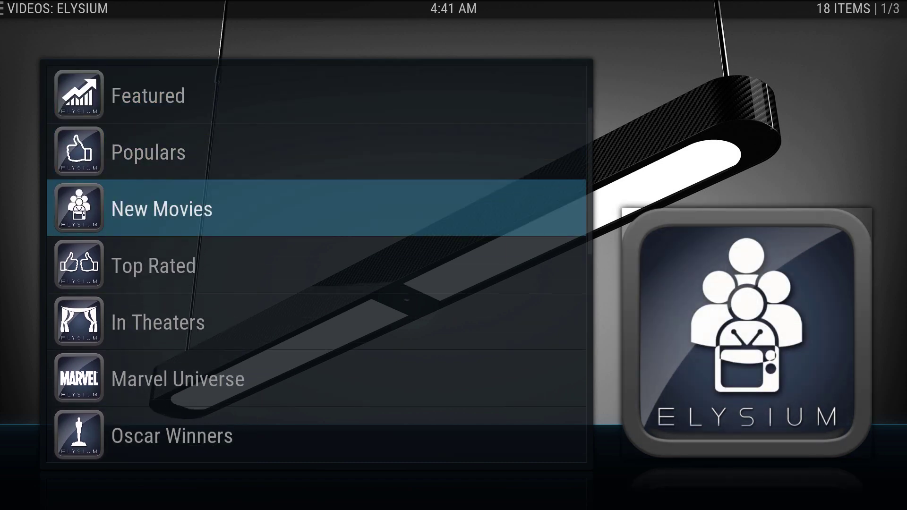
{"action": "key", "text": "Return"}
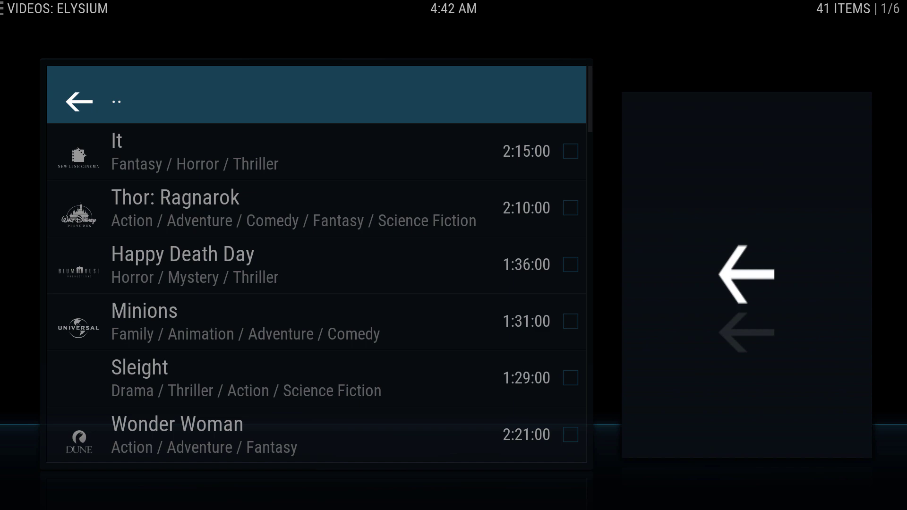
- Look through the New Movies titles from It to Sleight and return to the home menu
{"action": "key", "text": "Down"}
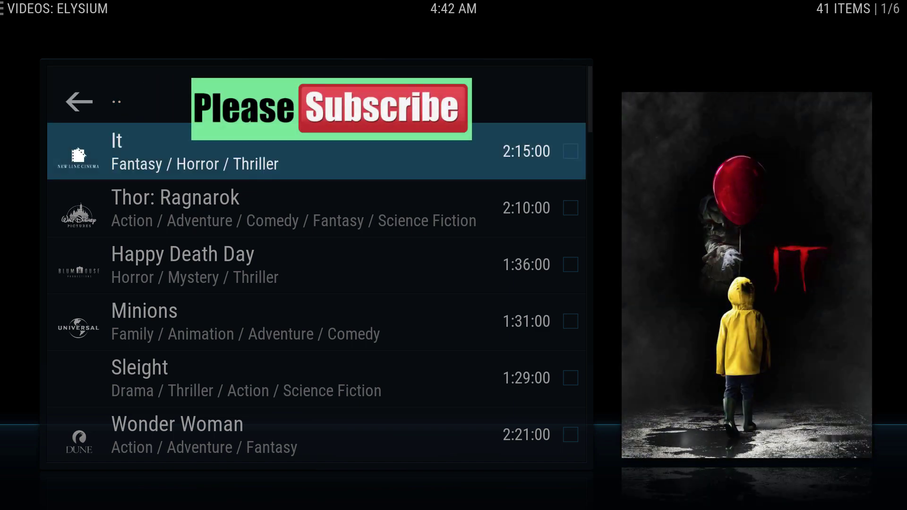
{"action": "key", "text": "Down"}
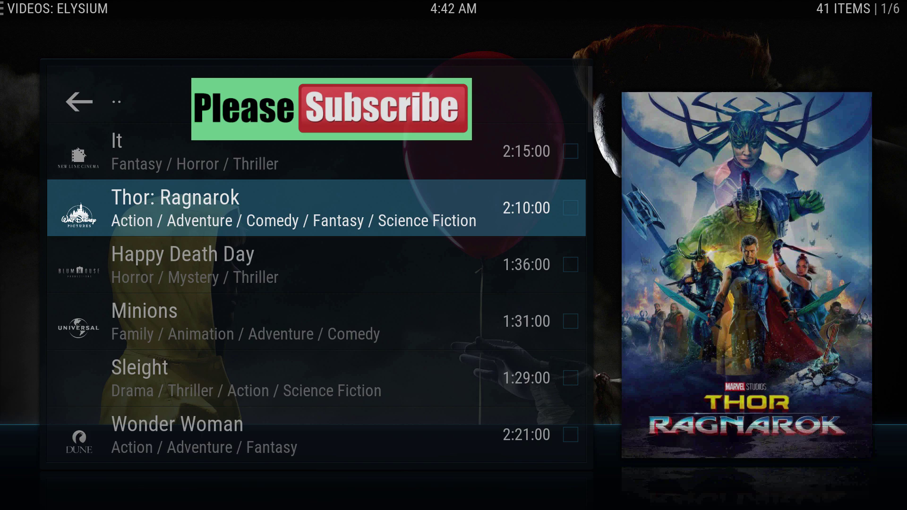
{"action": "key", "text": "Down"}
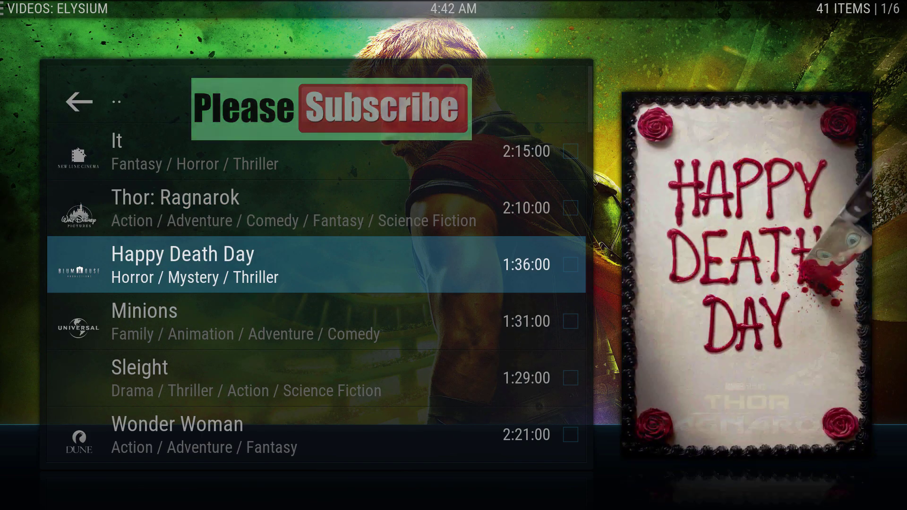
{"action": "key", "text": "Down"}
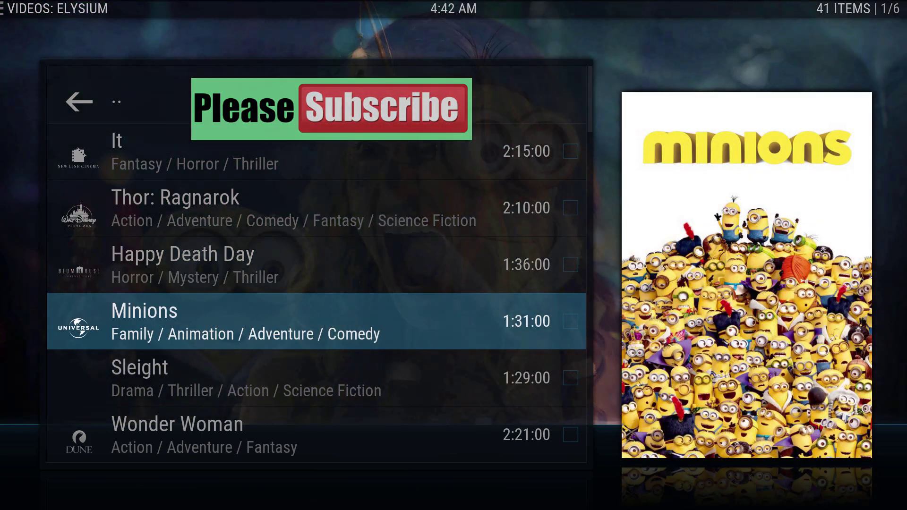
{"action": "key", "text": "Down"}
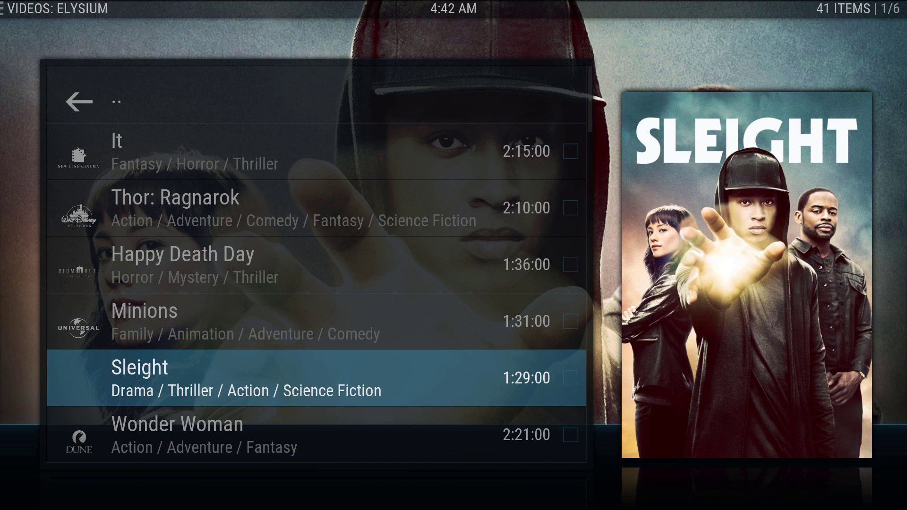
{"action": "key", "text": "Escape"}
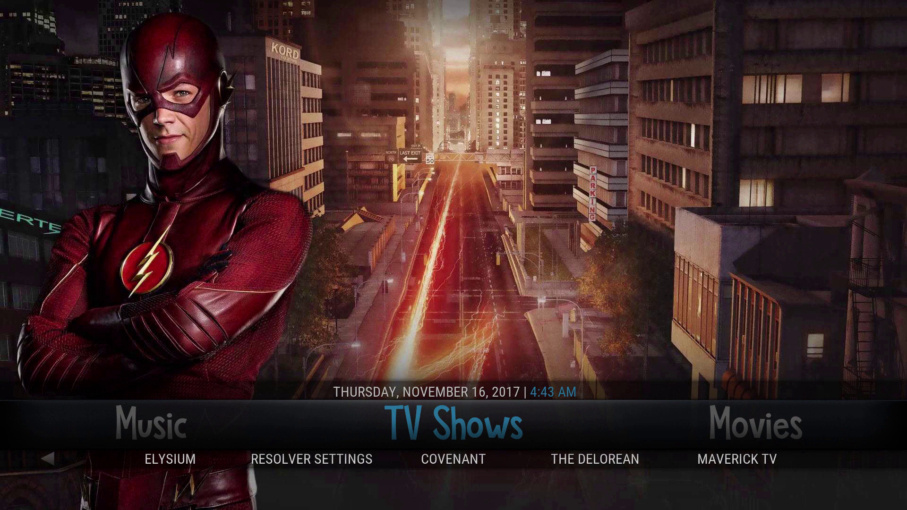